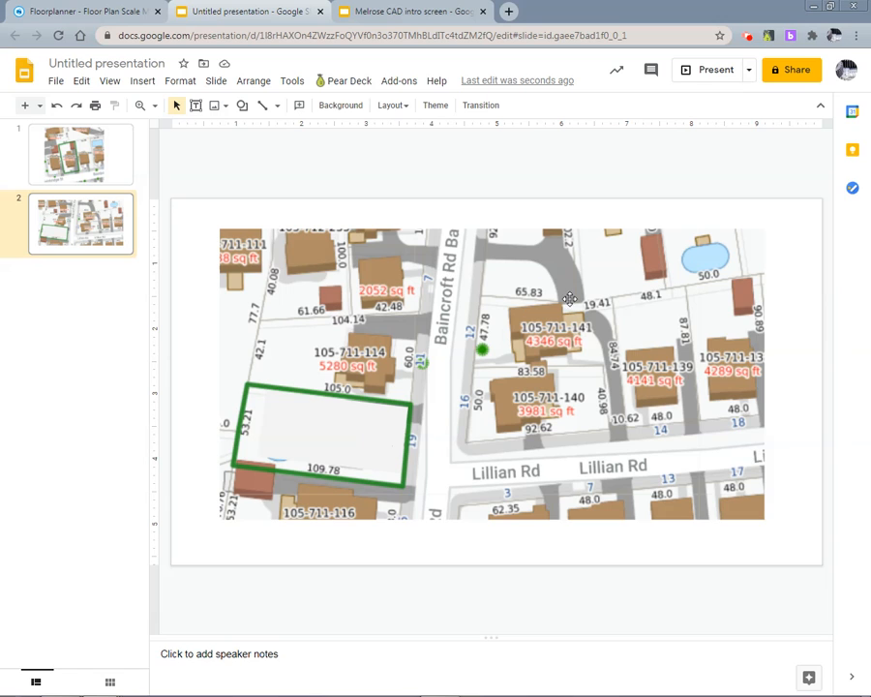
In Floorplanner, start a surface at the house's upper-left corner and draw its first edge 43' straight down, consulting the Jamboard lot sketch
{"action": "left_click", "coordinate": [106, 15]}
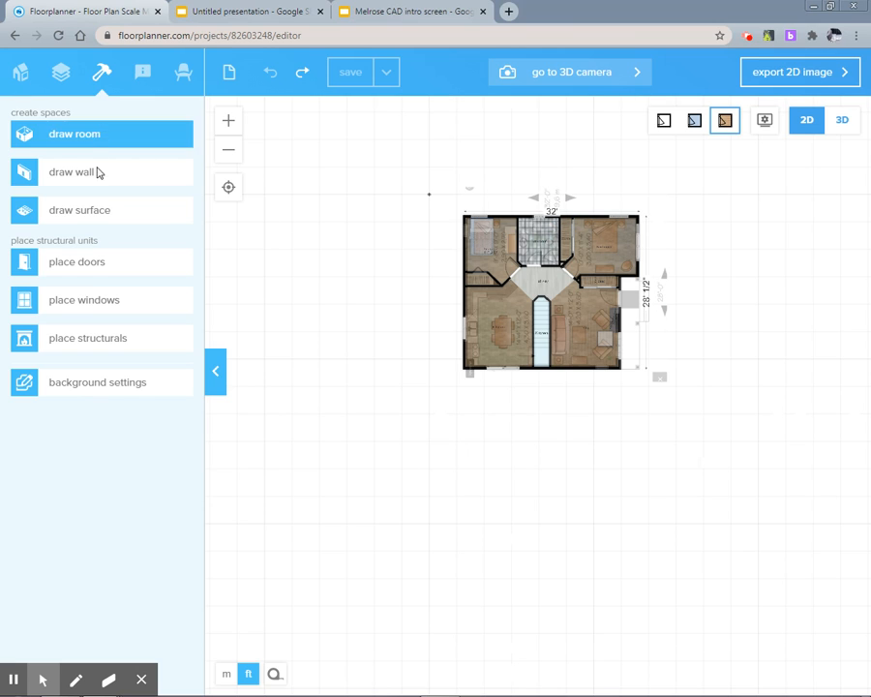
{"action": "left_click", "coordinate": [112, 220]}
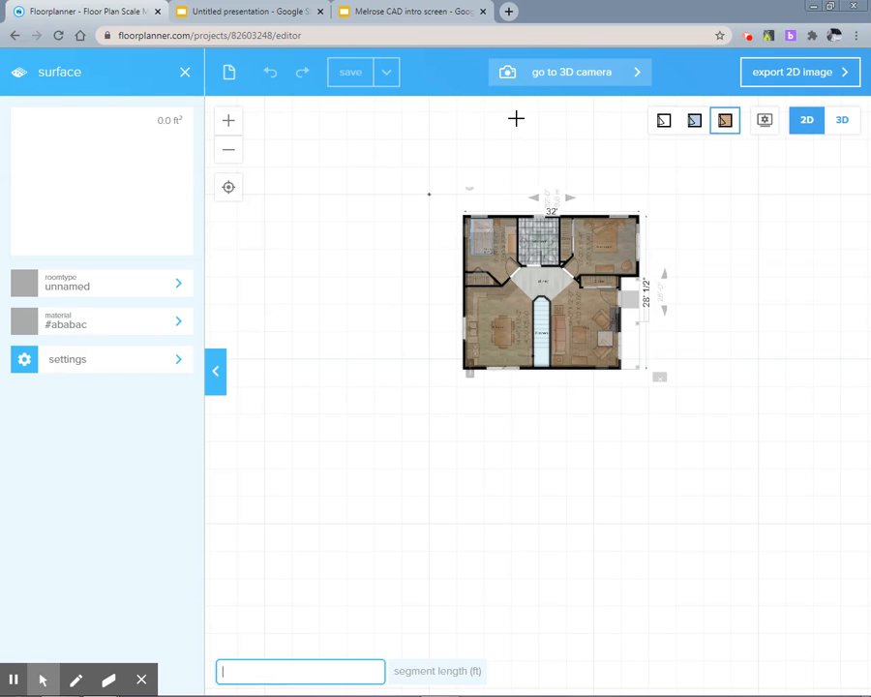
{"action": "left_click", "coordinate": [461, 214]}
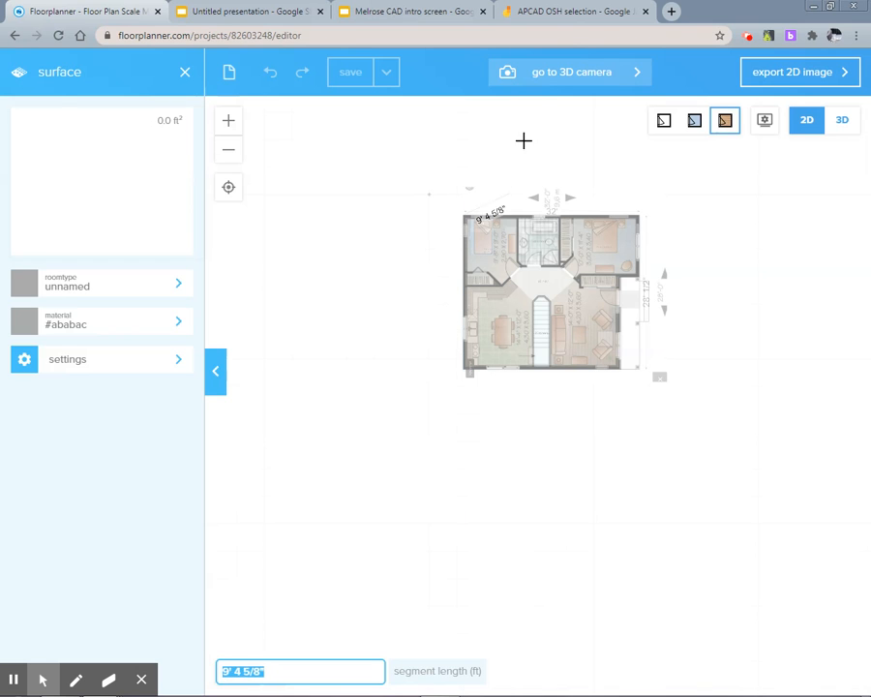
{"action": "left_click", "coordinate": [565, 11]}
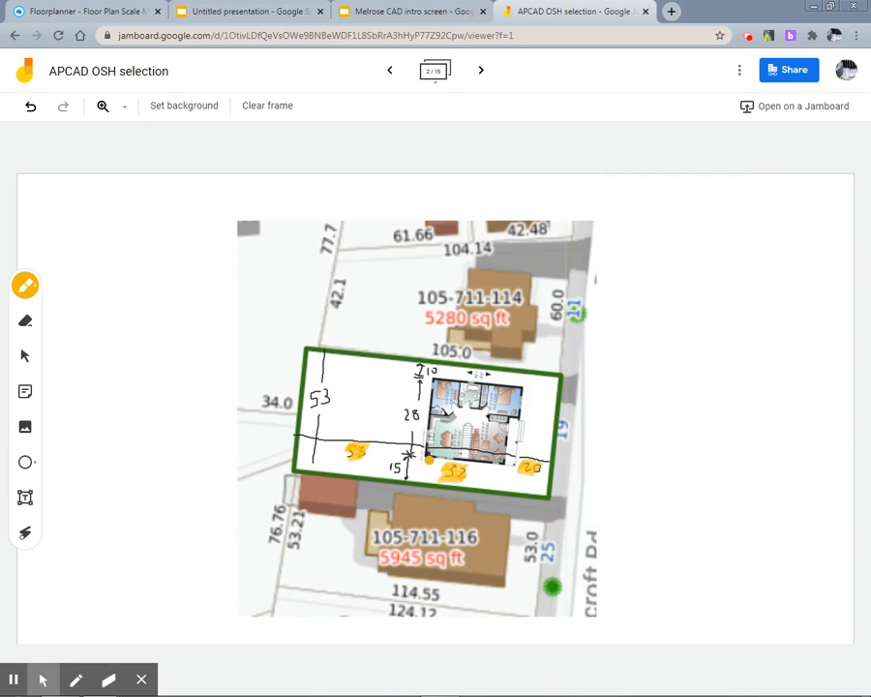
{"action": "left_click", "coordinate": [99, 19]}
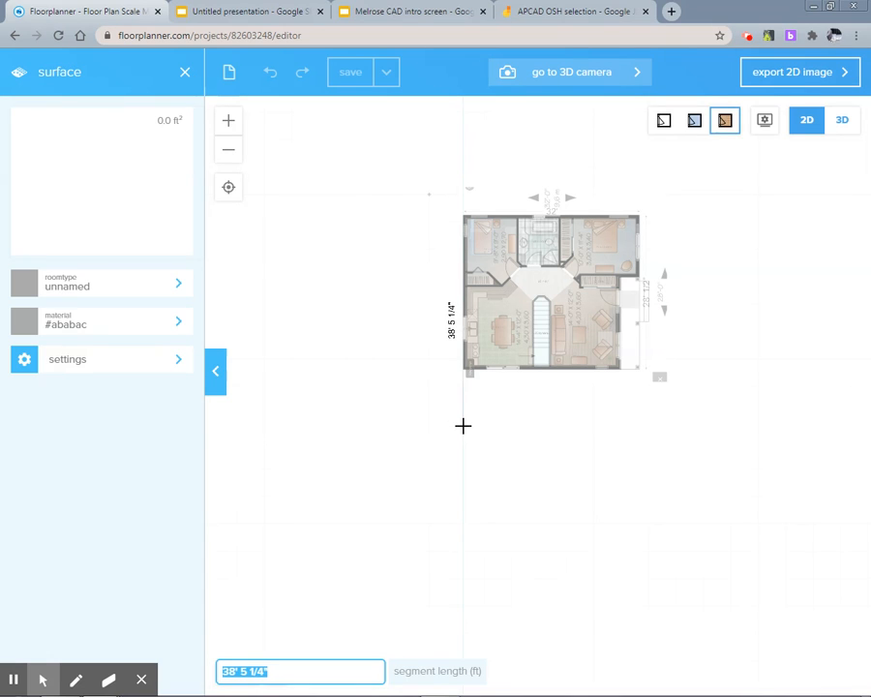
{"action": "type", "text": "43'"}
{"action": "key", "text": "Return"}
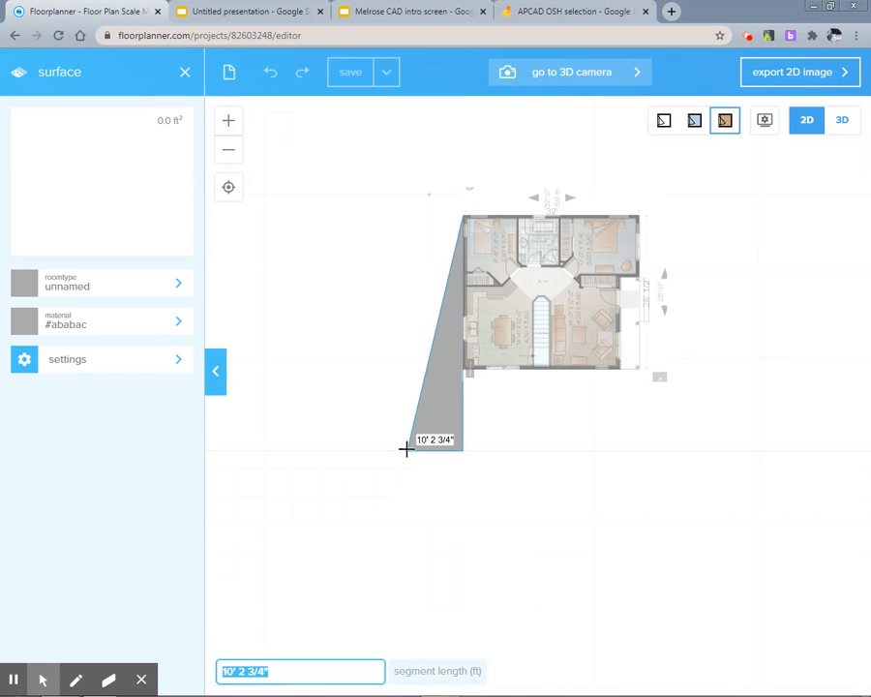
{"action": "key", "text": "alt+Tab"}
{"action": "key", "text": "alt+Tab"}
{"action": "key", "text": "alt+Tab"}
{"action": "key", "text": "alt+Tab"}
{"action": "key", "text": "alt+Tab"}
{"action": "key", "text": "alt+Tab"}
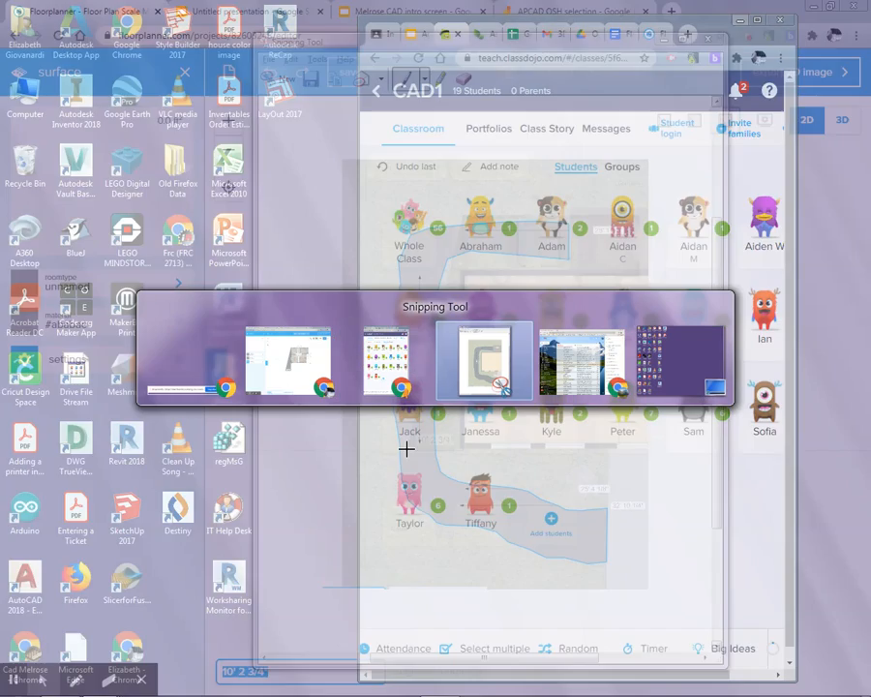
{"action": "key", "text": "alt+Tab"}
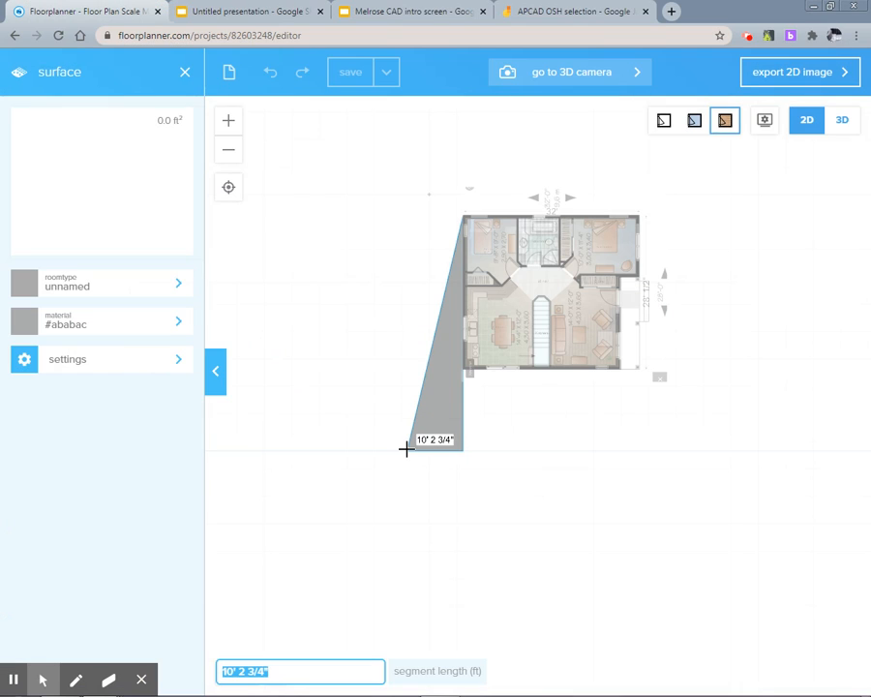
Check the yard length on the Jamboard lot sketch, then draw the surface's lower edge 53' to the left in Floorplanner
{"action": "key", "text": "ctrl+Tab"}
{"action": "key", "text": "ctrl+Tab"}
{"action": "key", "text": "ctrl+Tab"}
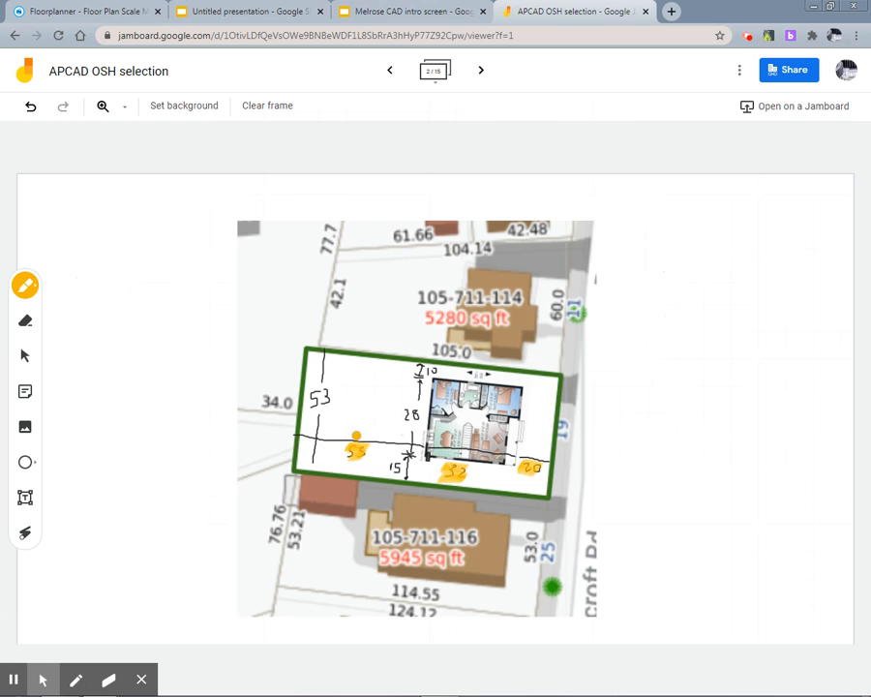
{"action": "left_click", "coordinate": [93, 8]}
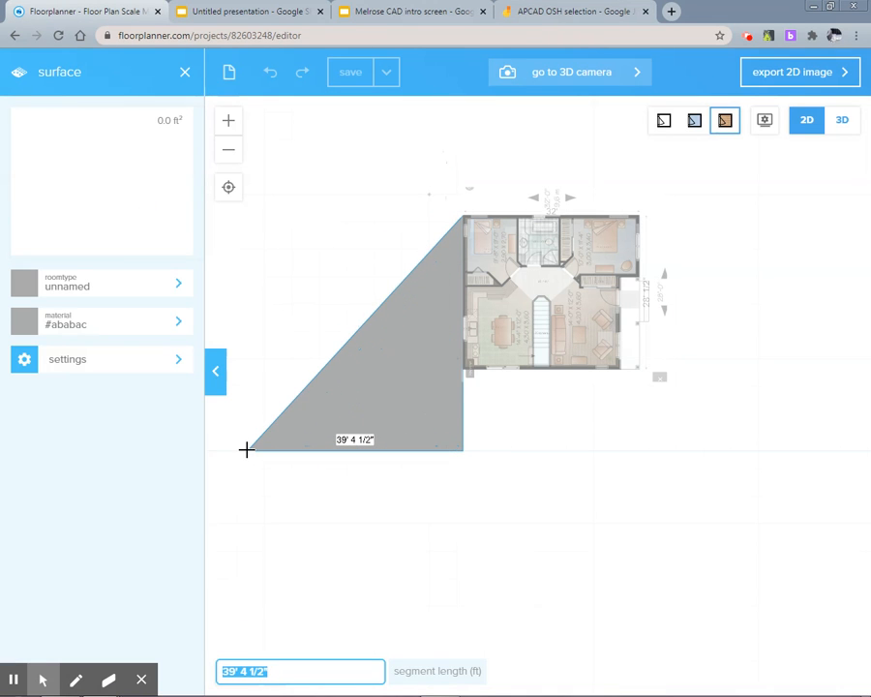
{"action": "type", "text": "53'"}
{"action": "key", "text": "Return"}
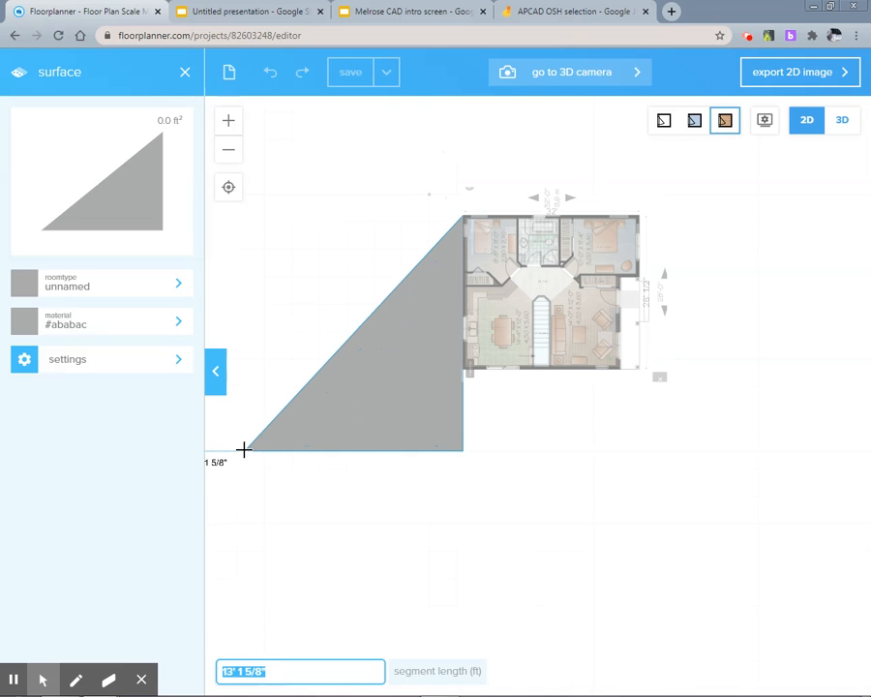
Complete the yard surface with a 53' left edge, a 53' upper edge and a 10' closing segment down to the house corner
{"action": "left_click_drag", "start_coordinate": [244, 449], "coordinate": [463, 443]}
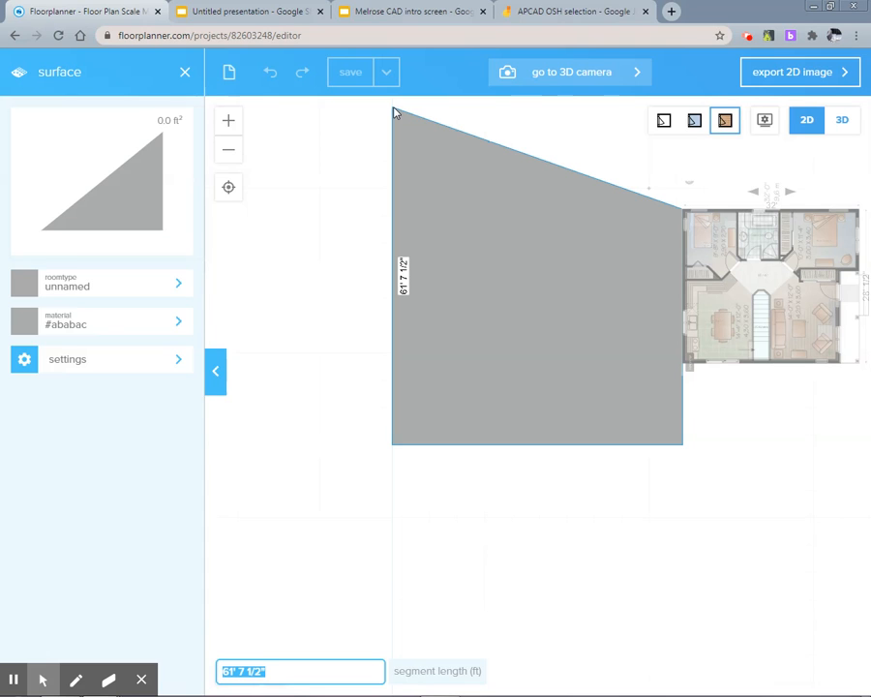
{"action": "type", "text": "531"}
{"action": "key", "text": "Return"}
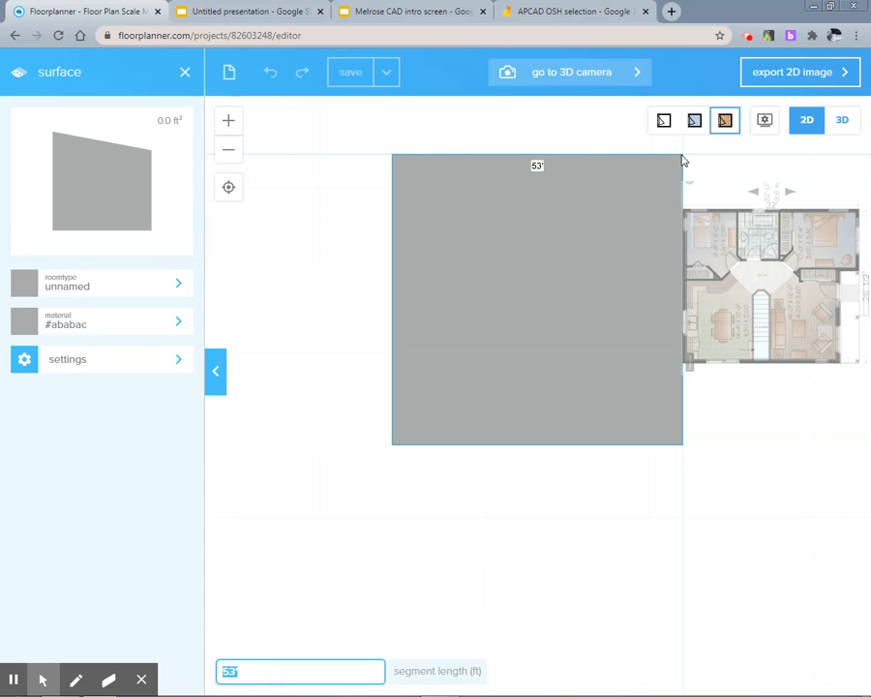
{"action": "type", "text": "10'"}
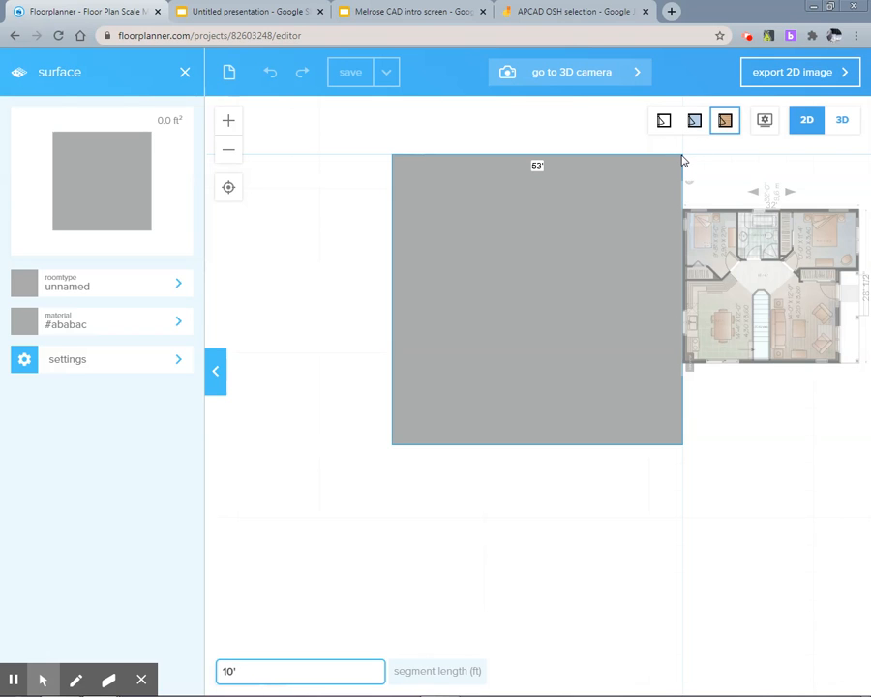
{"action": "left_click", "coordinate": [682, 158]}
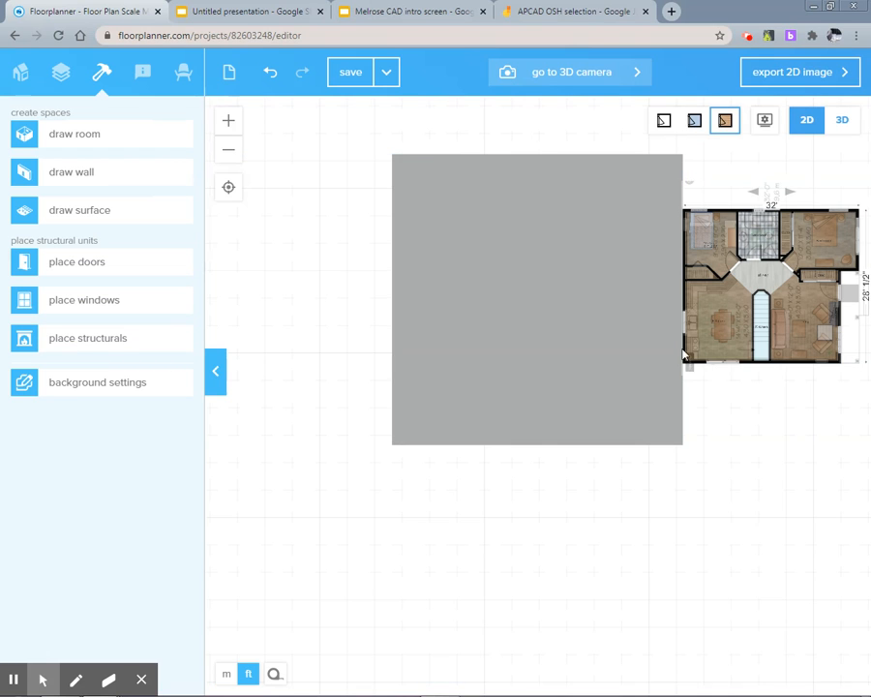
Apply the plain green Grass material without stones to the square yard surface and finish editing it
{"action": "left_click_drag", "start_coordinate": [769, 391], "coordinate": [592, 454]}
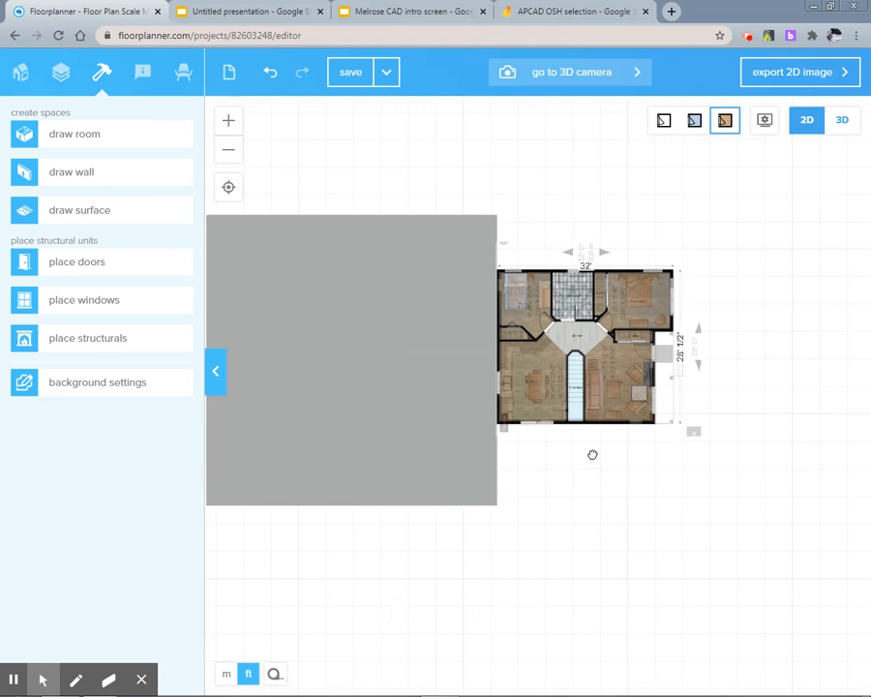
{"action": "left_click", "coordinate": [358, 393]}
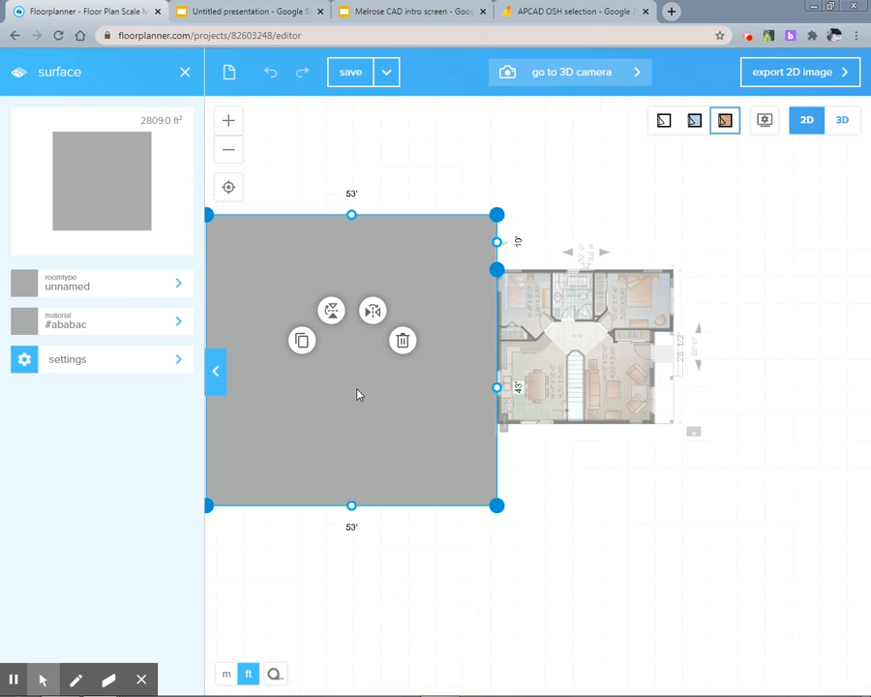
{"action": "left_click", "coordinate": [123, 325]}
{"action": "left_click", "coordinate": [155, 267]}
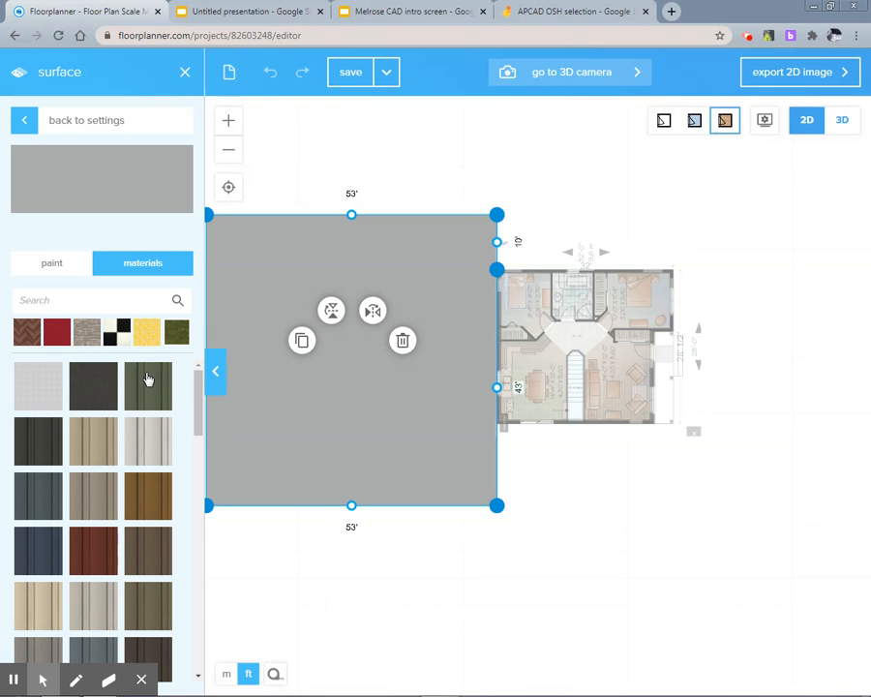
{"action": "left_click", "coordinate": [201, 404]}
{"action": "left_click_drag", "start_coordinate": [200, 405], "coordinate": [197, 598]}
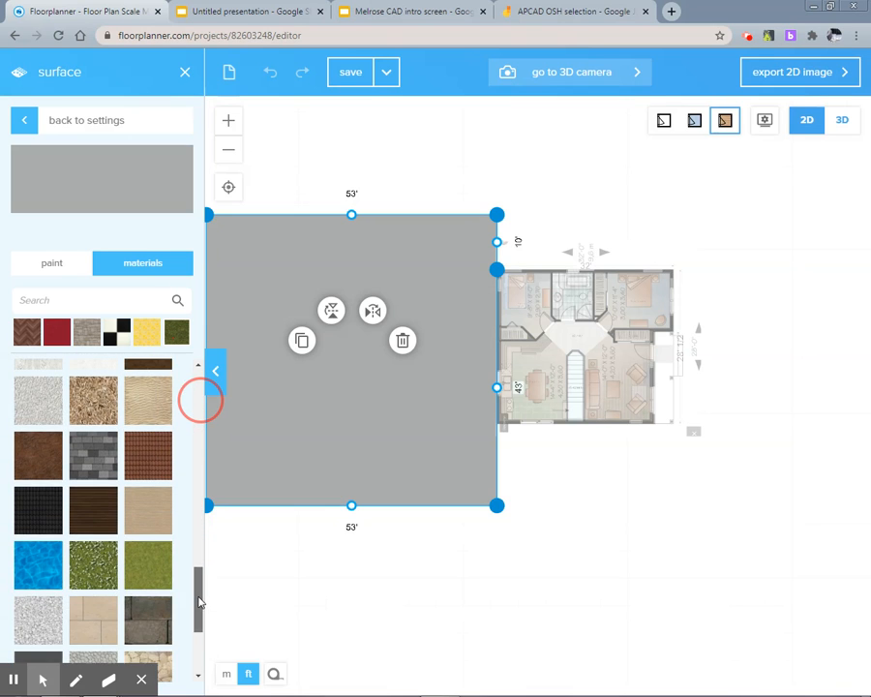
{"action": "left_click", "coordinate": [78, 570]}
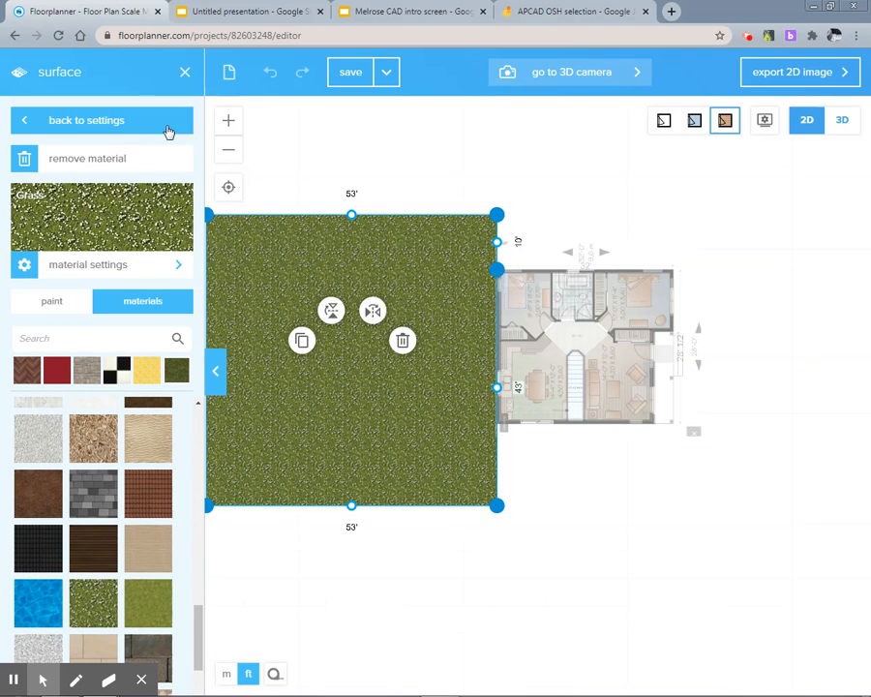
{"action": "left_click", "coordinate": [171, 594]}
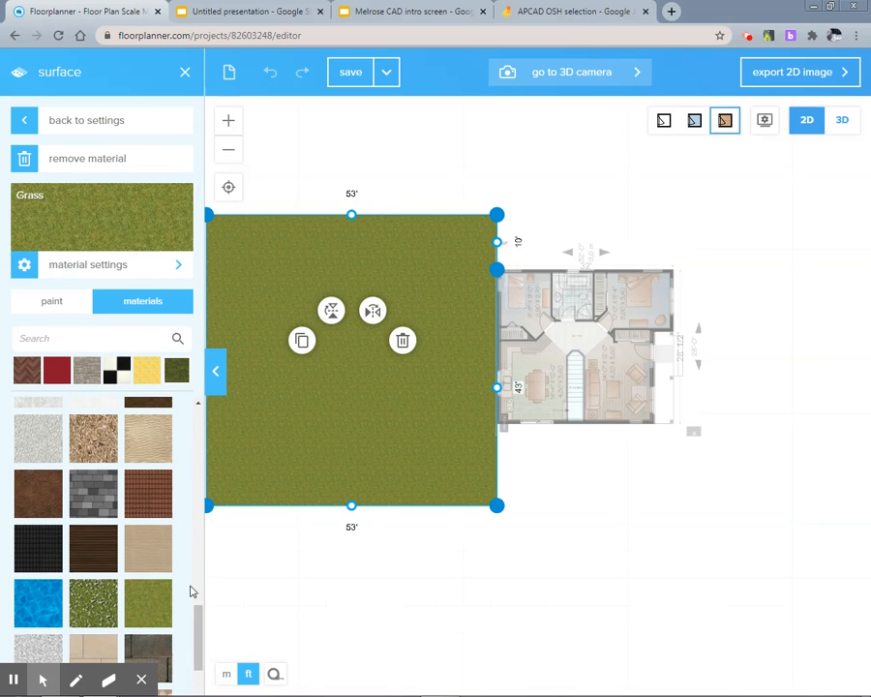
{"action": "left_click_drag", "start_coordinate": [200, 630], "coordinate": [201, 520]}
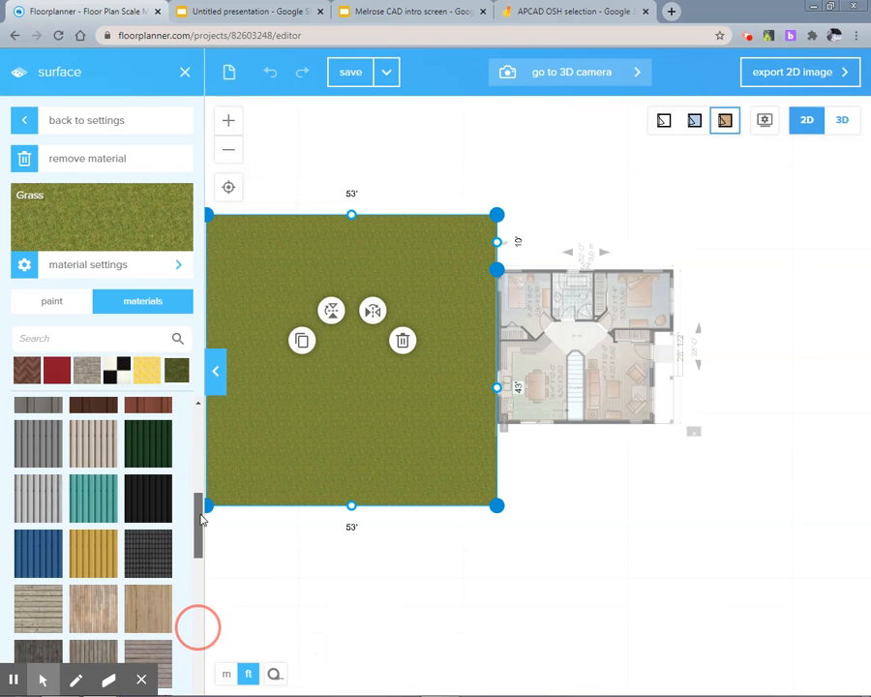
{"action": "left_click", "coordinate": [182, 122]}
{"action": "left_click", "coordinate": [185, 72]}
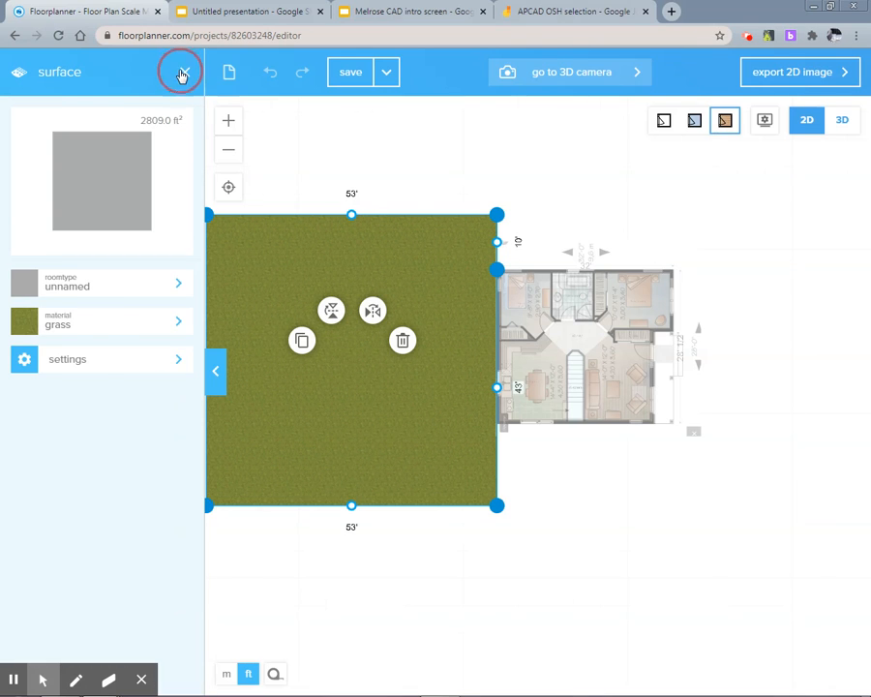
Start another surface at the house's upper-left corner and run its first edge up to the lawn's upper-right corner
{"action": "left_click", "coordinate": [109, 214]}
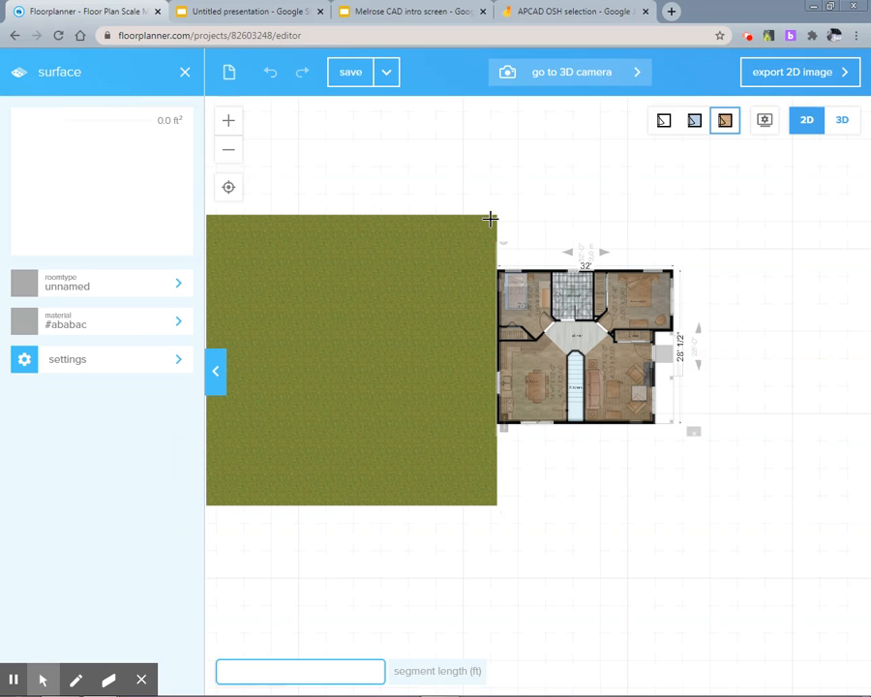
{"action": "scroll", "coordinate": [497, 268], "scroll_direction": "up", "scroll_amount": 3}
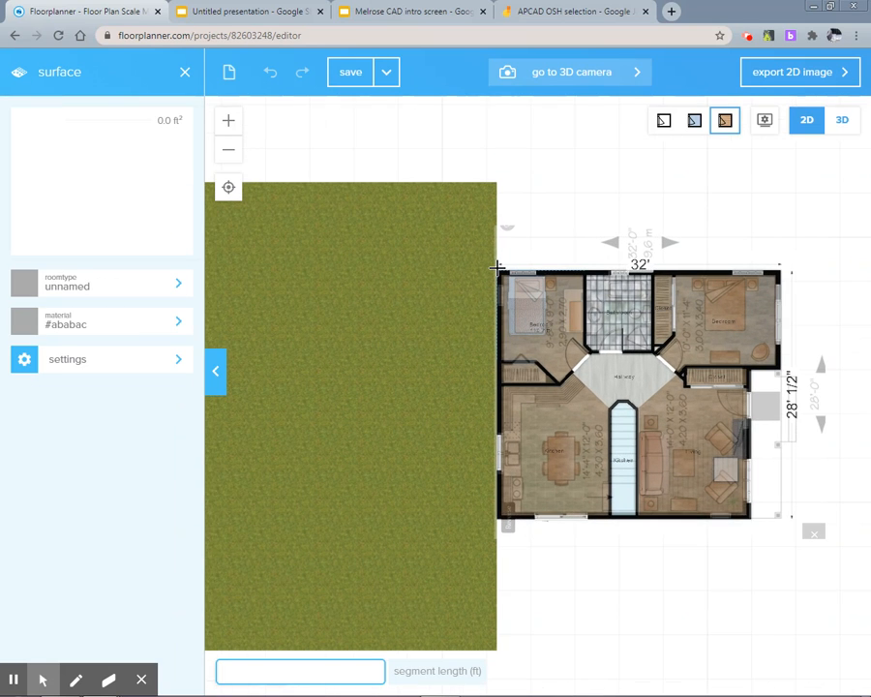
{"action": "left_click", "coordinate": [496, 268]}
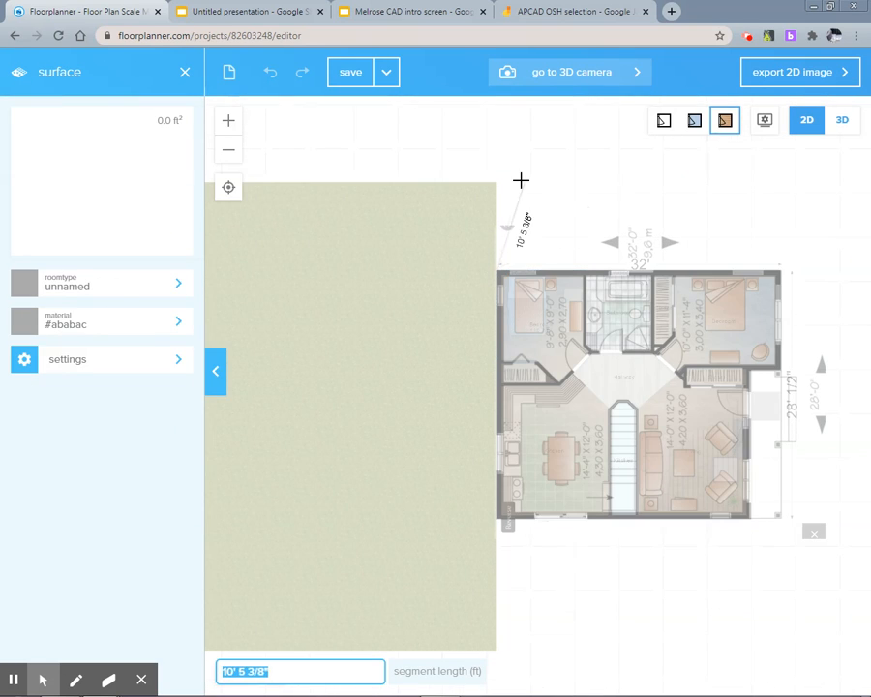
{"action": "left_click", "coordinate": [775, 190]}
{"action": "left_click_drag", "start_coordinate": [773, 190], "coordinate": [537, 190]}
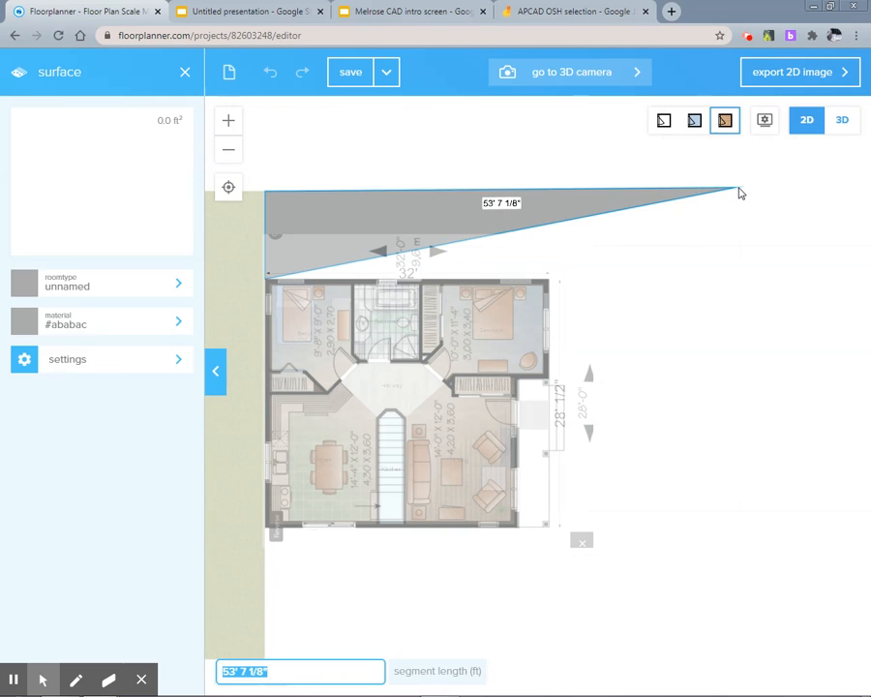
Consult the Jamboard lot sketch, then set the new surface's upper edge to 42' and close it as a 10' deep strip above the house
{"action": "left_click", "coordinate": [568, 10]}
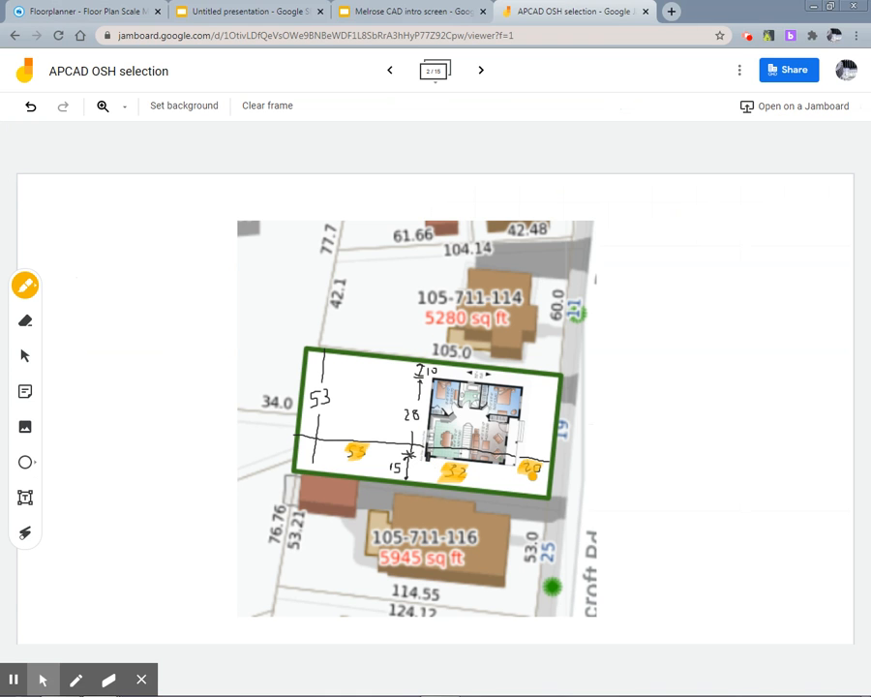
{"action": "left_click", "coordinate": [106, 9]}
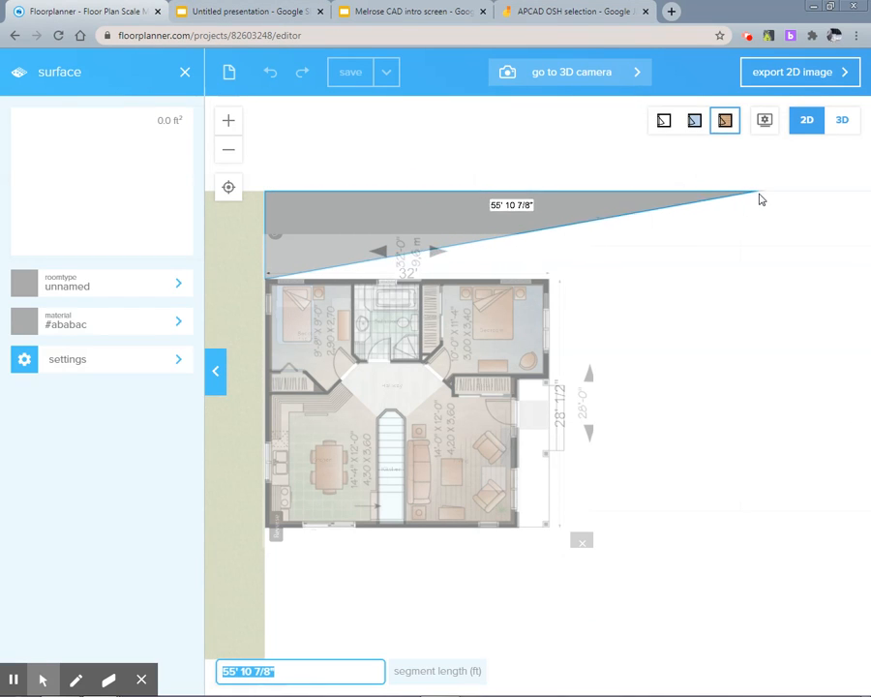
{"action": "type", "text": "42"}
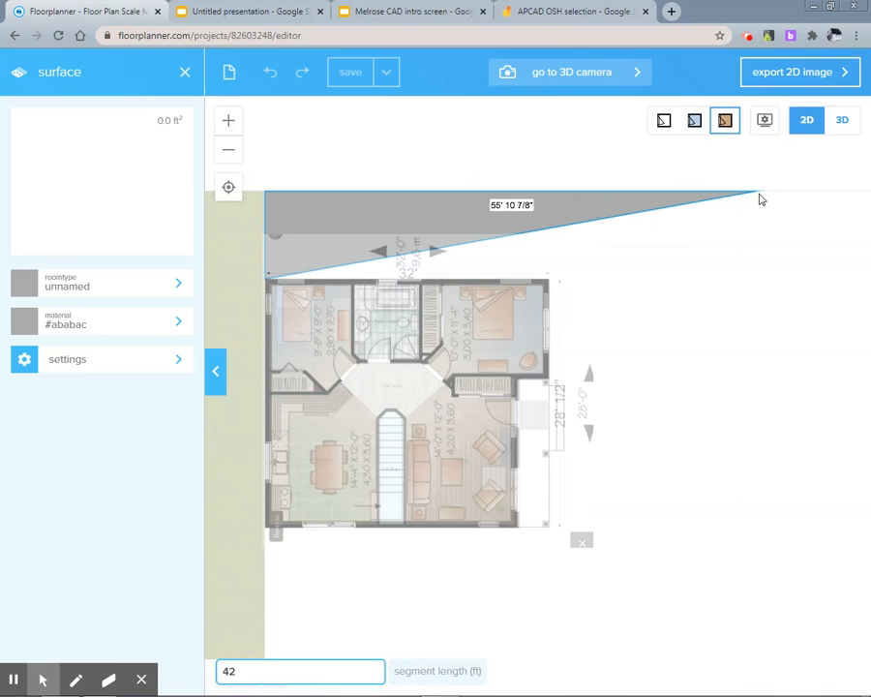
{"action": "key", "text": "Return"}
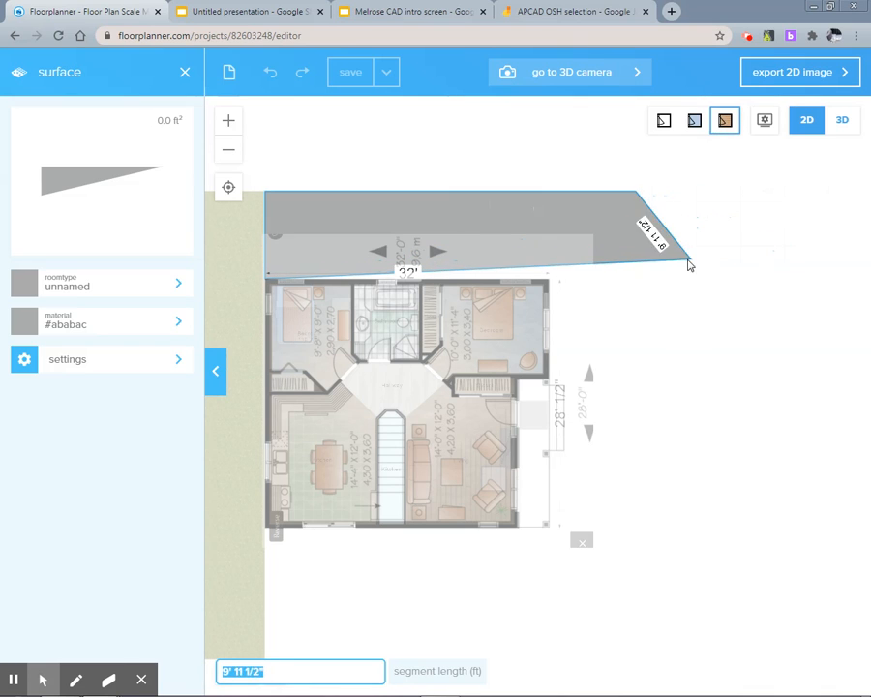
{"action": "left_click", "coordinate": [634, 281]}
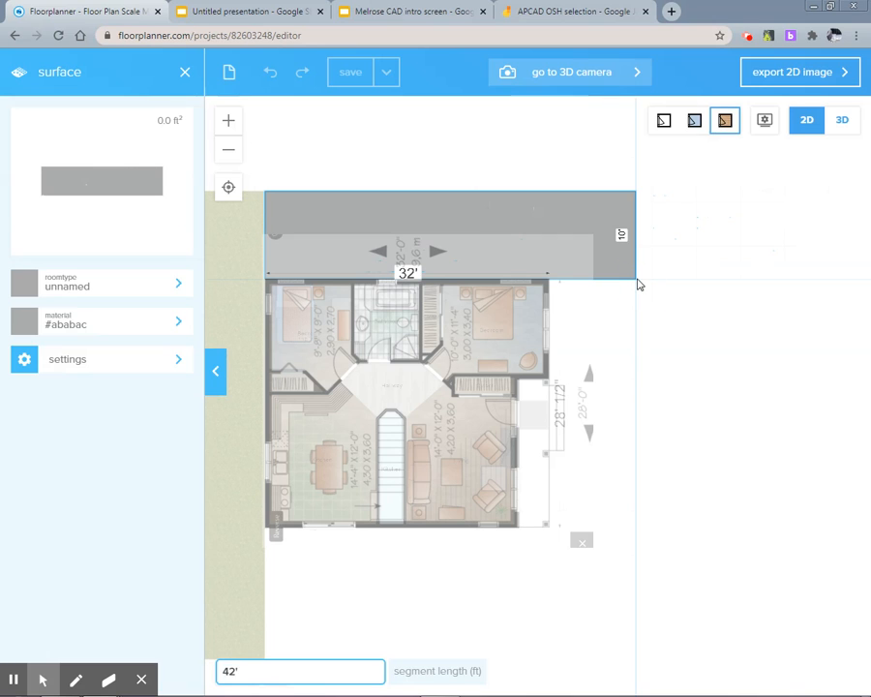
{"action": "left_click", "coordinate": [268, 281]}
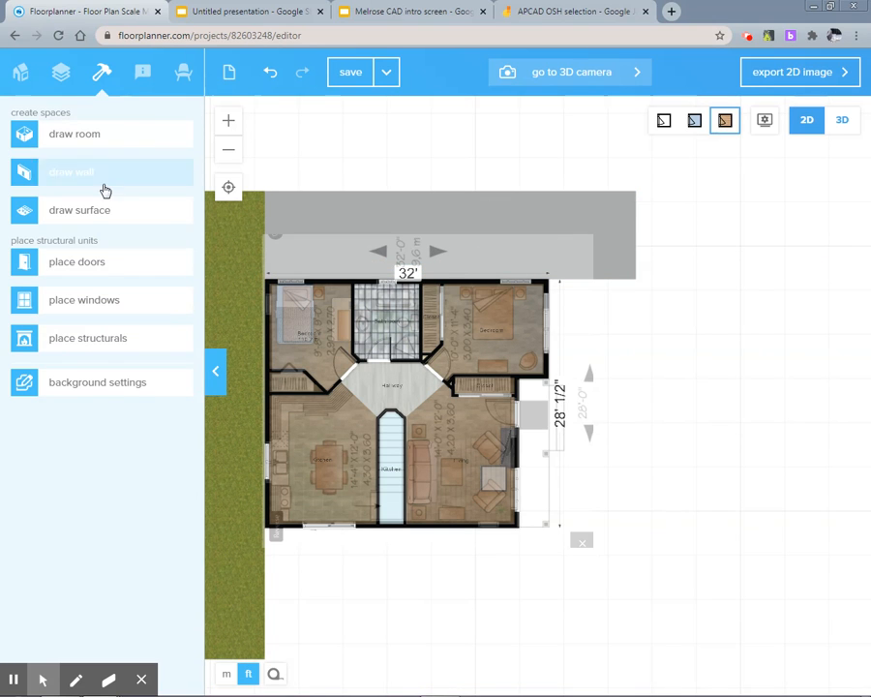
Draw a surface strip along the house's right side, with a 42' inner edge from the house's upper-right corner and about 10' wide
{"action": "left_click", "coordinate": [111, 217]}
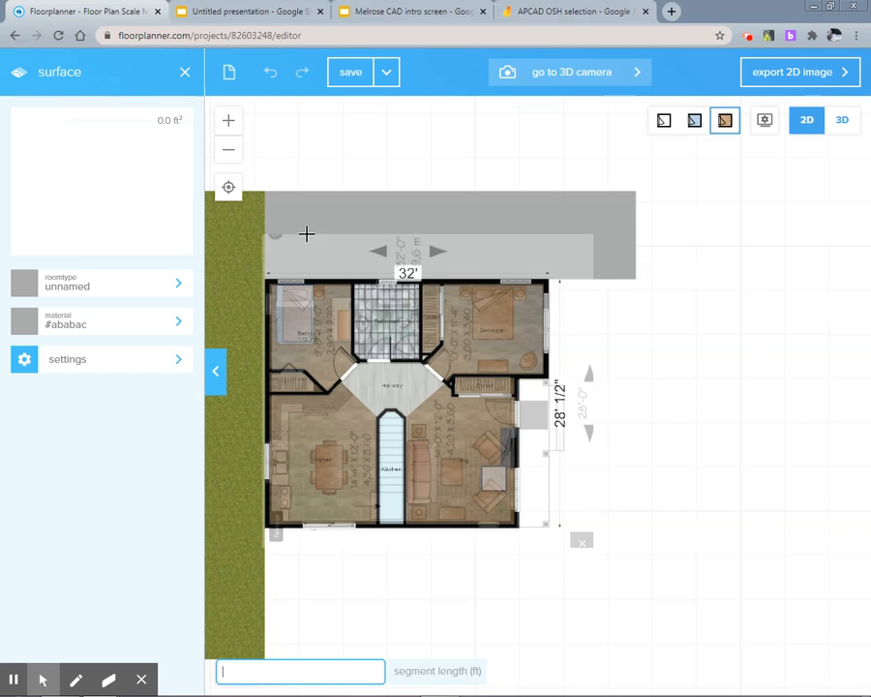
{"action": "left_click", "coordinate": [636, 279]}
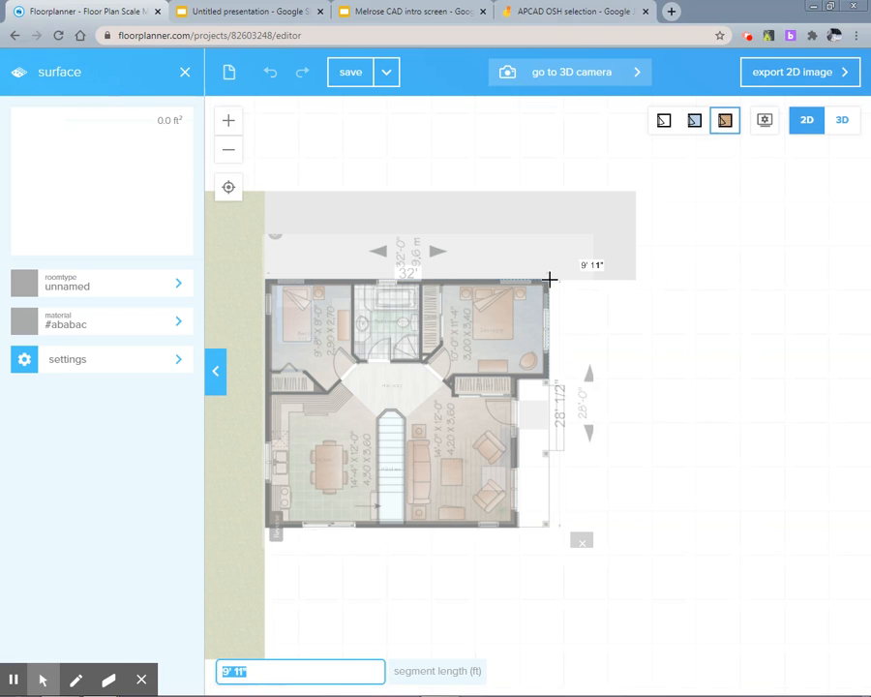
{"action": "left_click", "coordinate": [549, 280]}
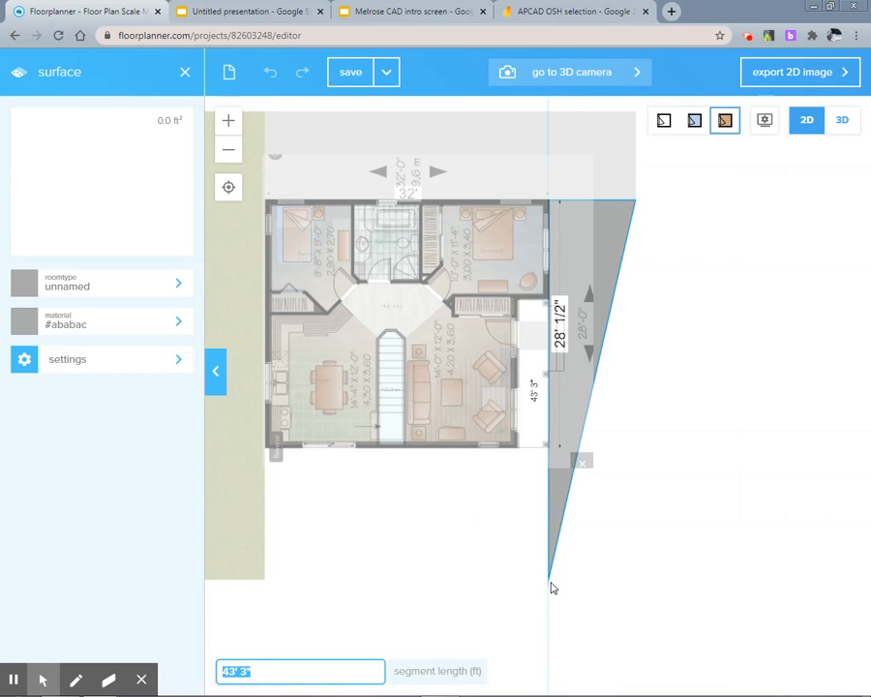
{"action": "type", "text": "42"}
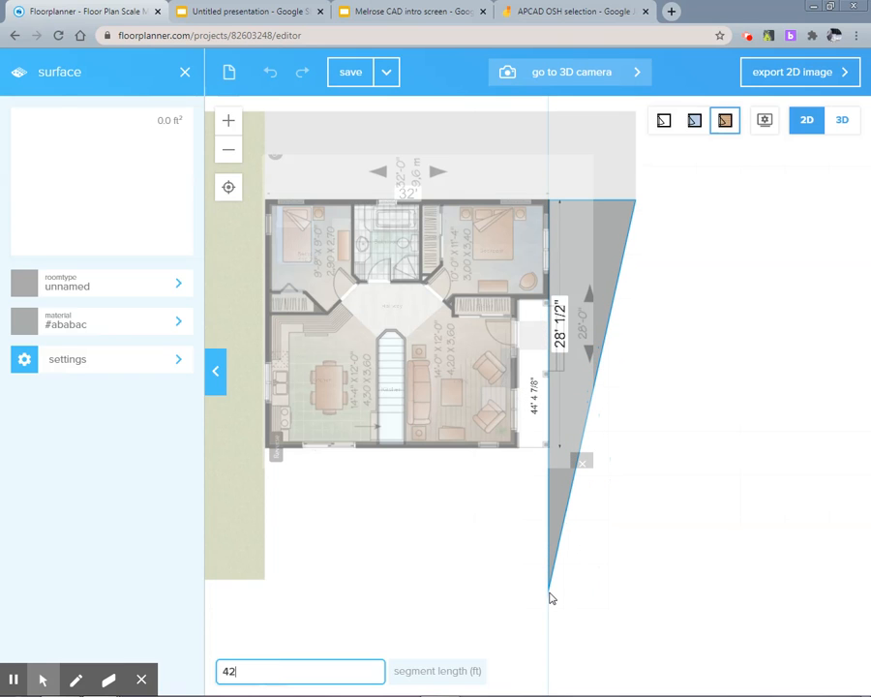
{"action": "key", "text": "Return"}
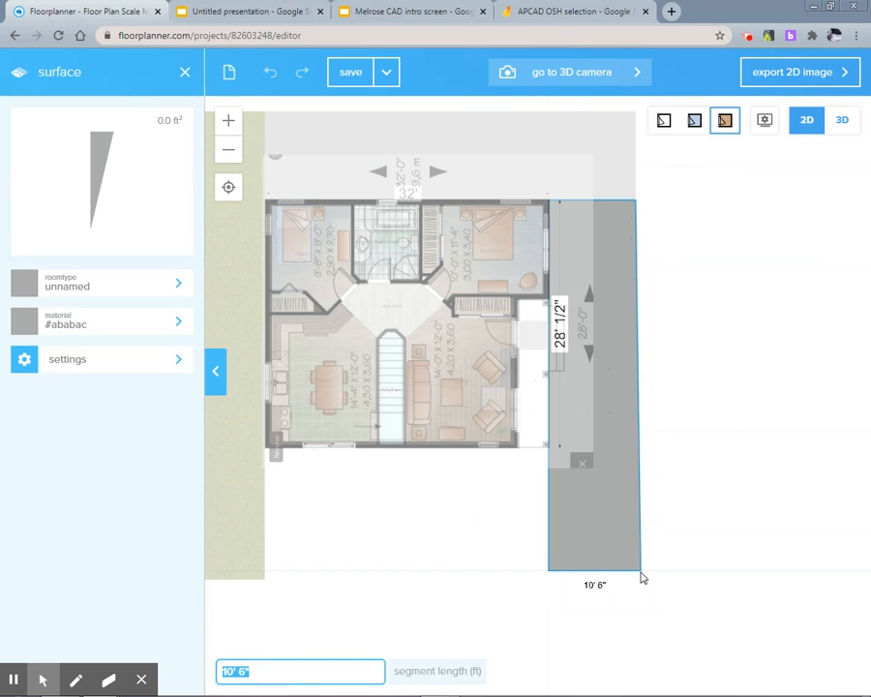
{"action": "left_click", "coordinate": [638, 572]}
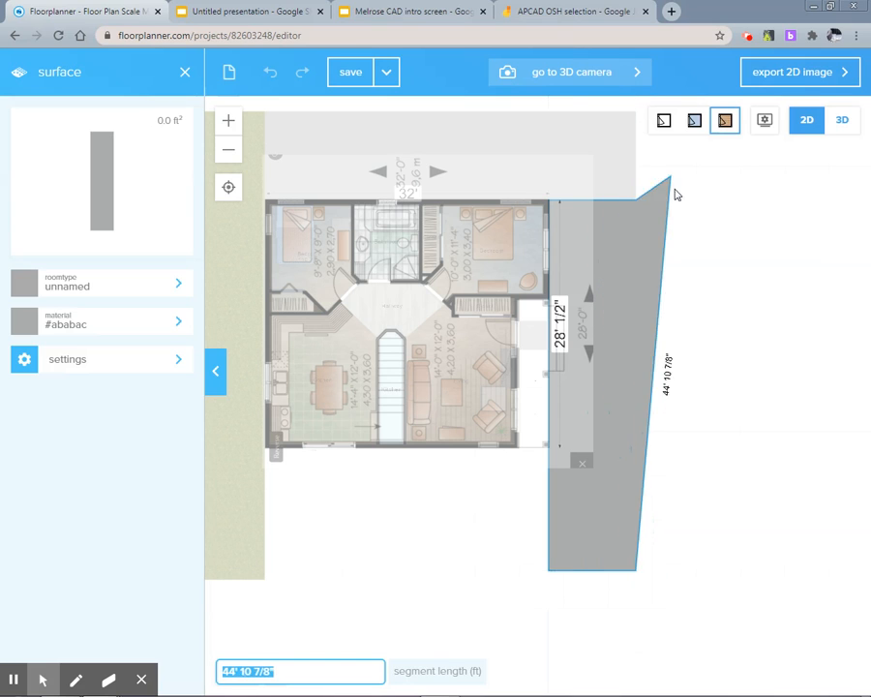
{"action": "left_click", "coordinate": [644, 202]}
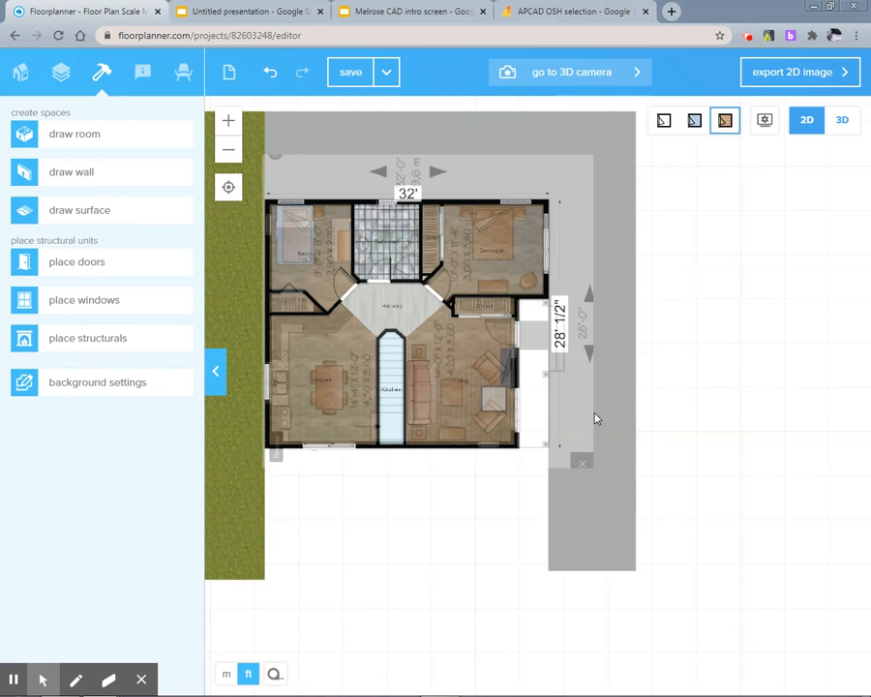
Draw a surface below the house between the left lawn and the right strip, with its right edge about 13' 10" long
{"action": "left_click", "coordinate": [121, 210]}
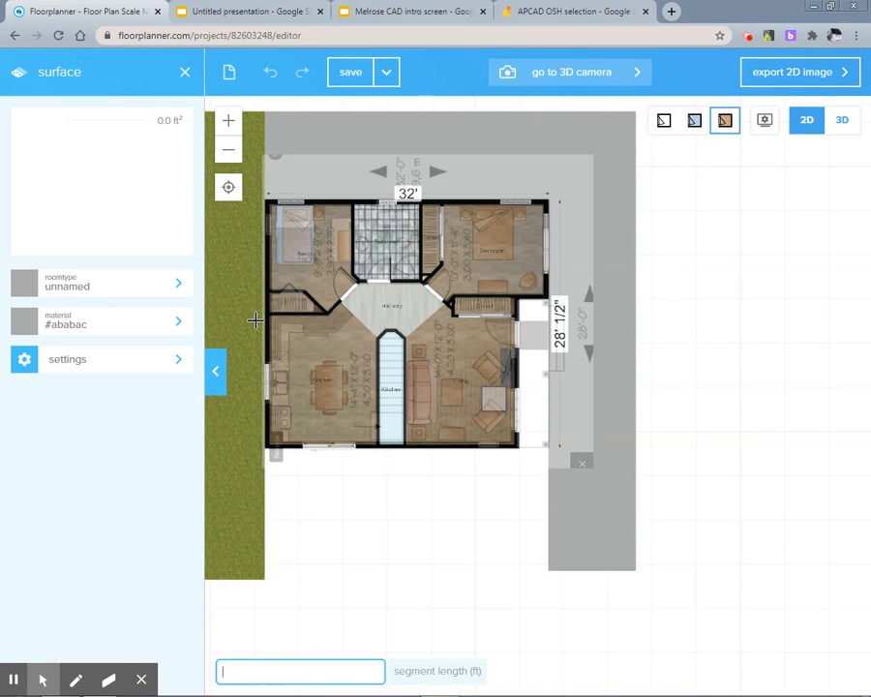
{"action": "left_click", "coordinate": [265, 450]}
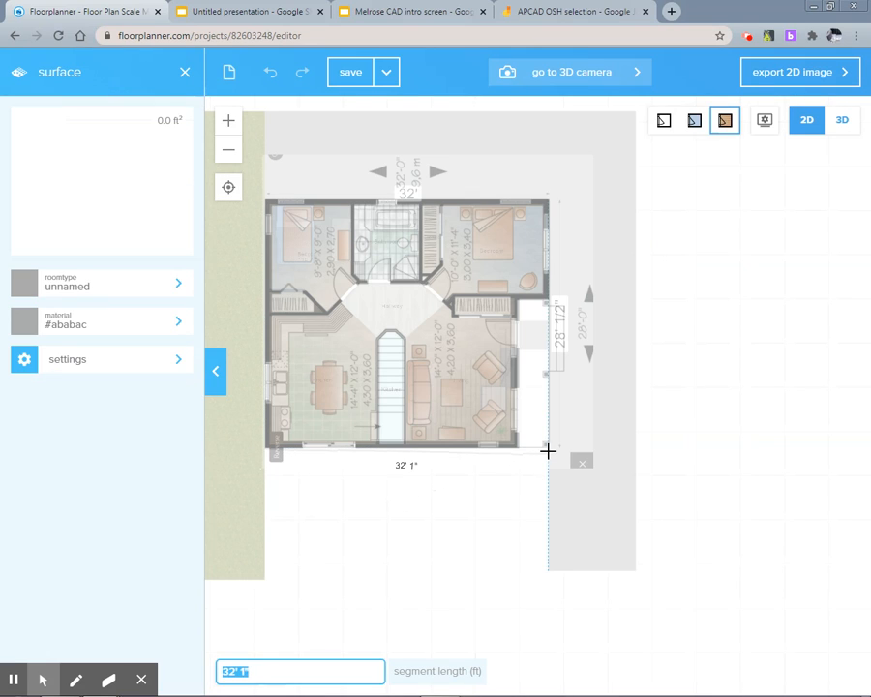
{"action": "left_click", "coordinate": [548, 448]}
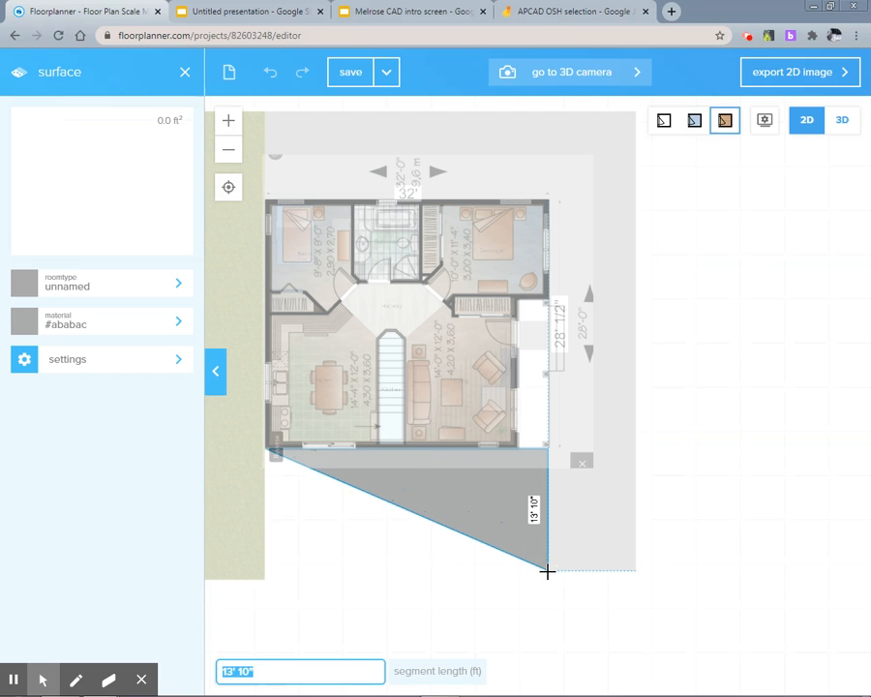
{"action": "left_click", "coordinate": [547, 570]}
{"action": "left_click", "coordinate": [265, 579]}
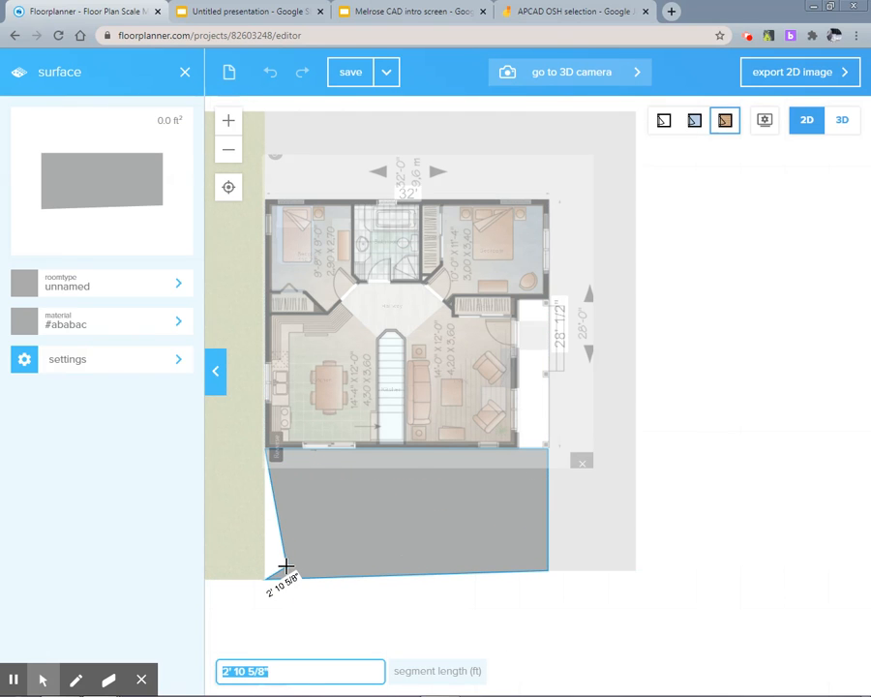
{"action": "double_click", "coordinate": [285, 571]}
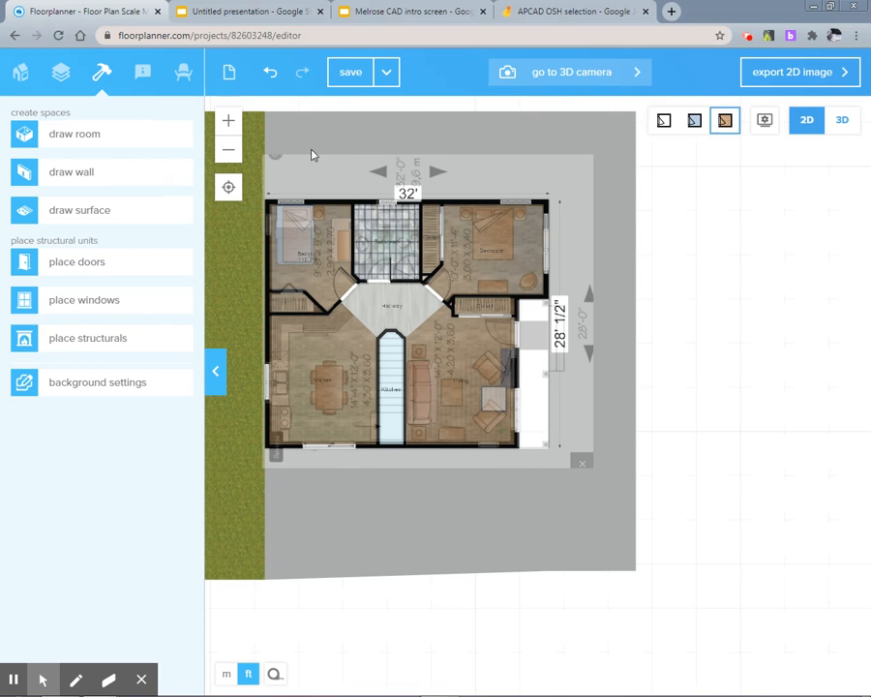
Apply the grass material already used in the project to the gray surfaces below, right of and above the house
{"action": "left_click", "coordinate": [184, 74]}
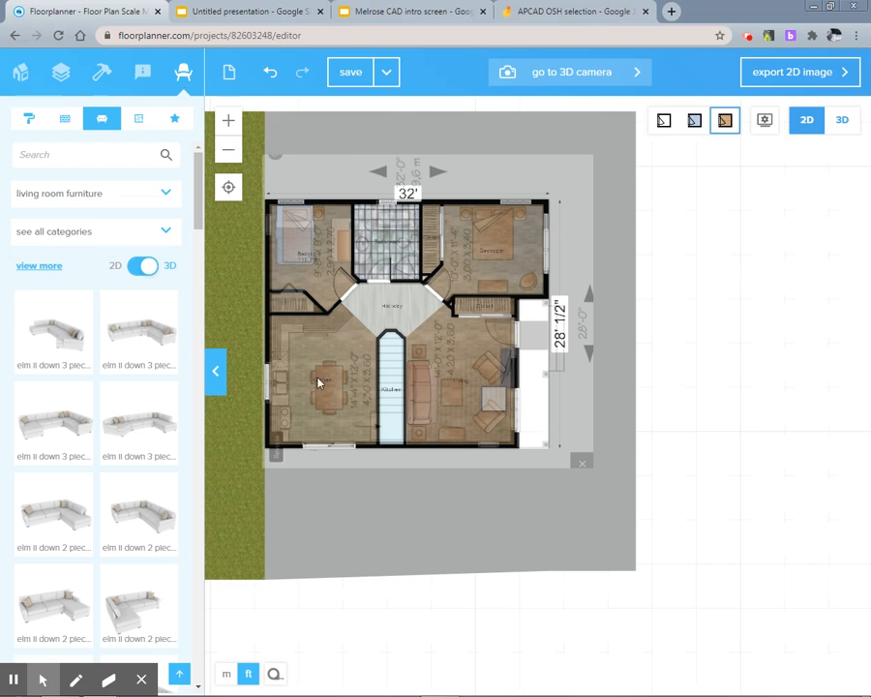
{"action": "left_click", "coordinate": [139, 119]}
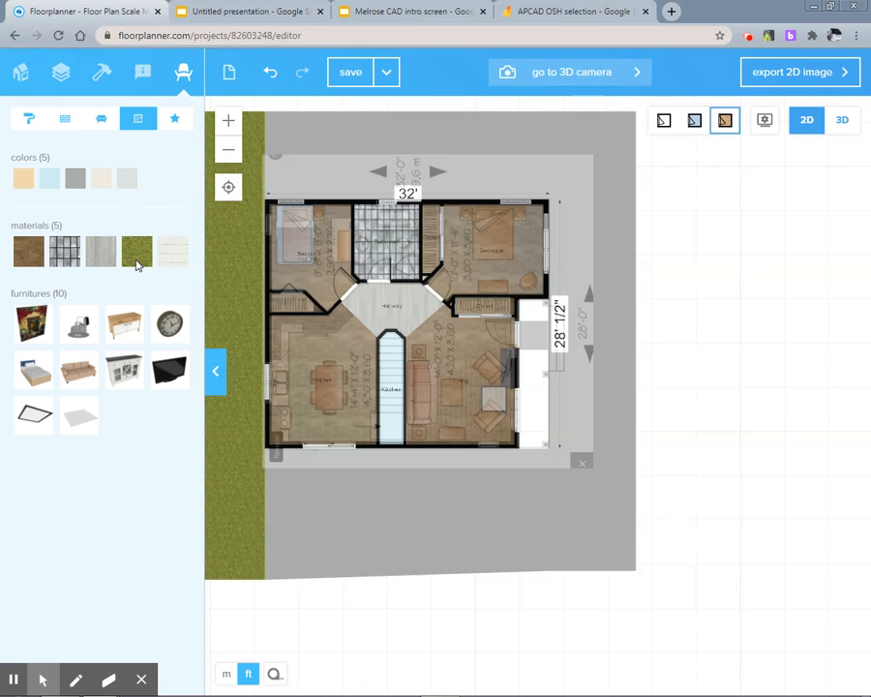
{"action": "left_click_drag", "start_coordinate": [138, 259], "coordinate": [339, 511]}
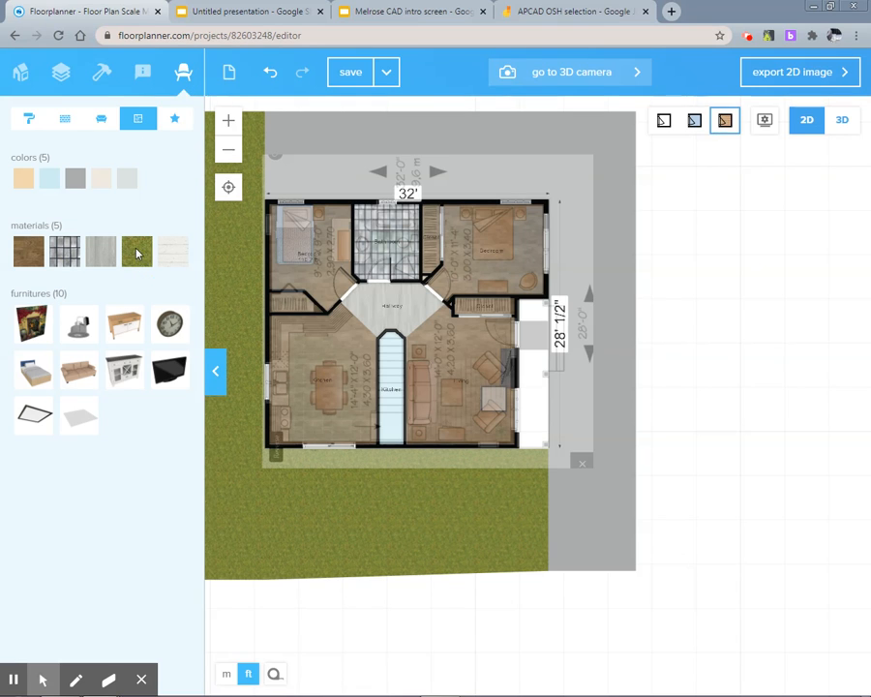
{"action": "left_click_drag", "start_coordinate": [137, 253], "coordinate": [605, 484]}
{"action": "left_click_drag", "start_coordinate": [138, 250], "coordinate": [367, 169]}
{"action": "right_click", "coordinate": [684, 271]}
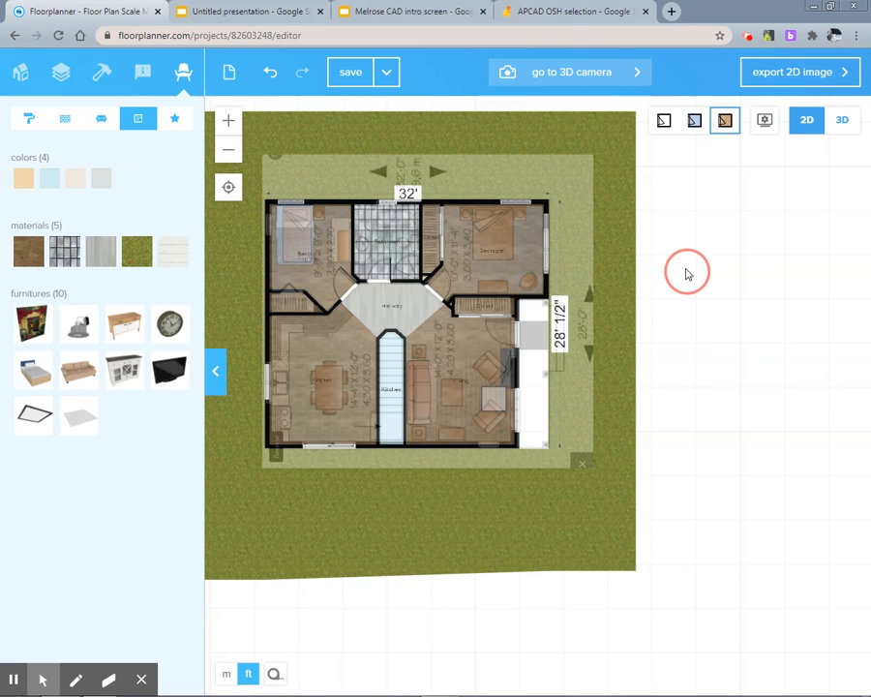
{"action": "key", "text": "Escape"}
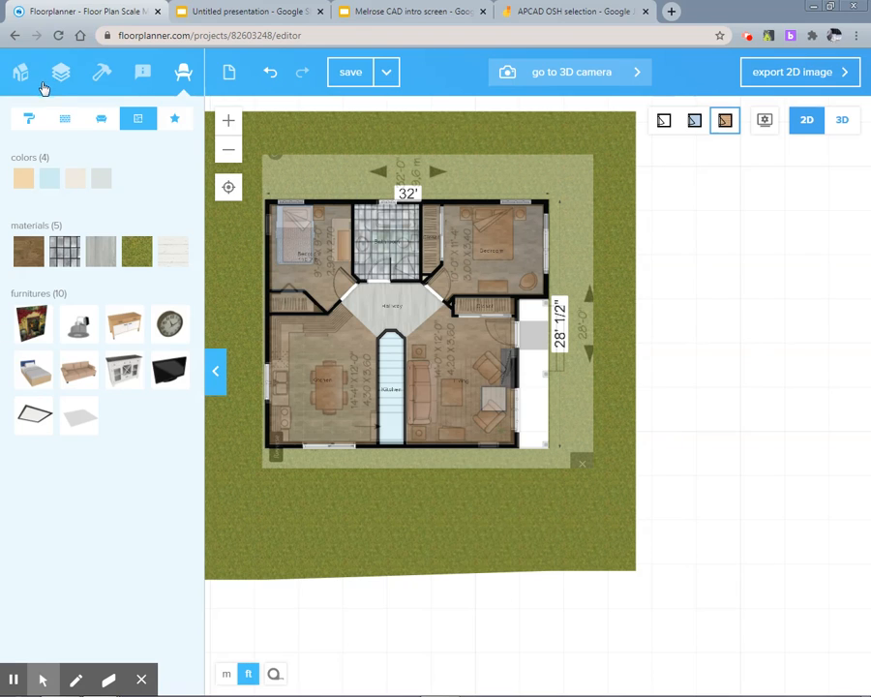
Hide the FloorPlanScale.JPG backdrop image and close the backdrop settings
{"action": "left_click", "coordinate": [94, 90]}
{"action": "left_click", "coordinate": [70, 385]}
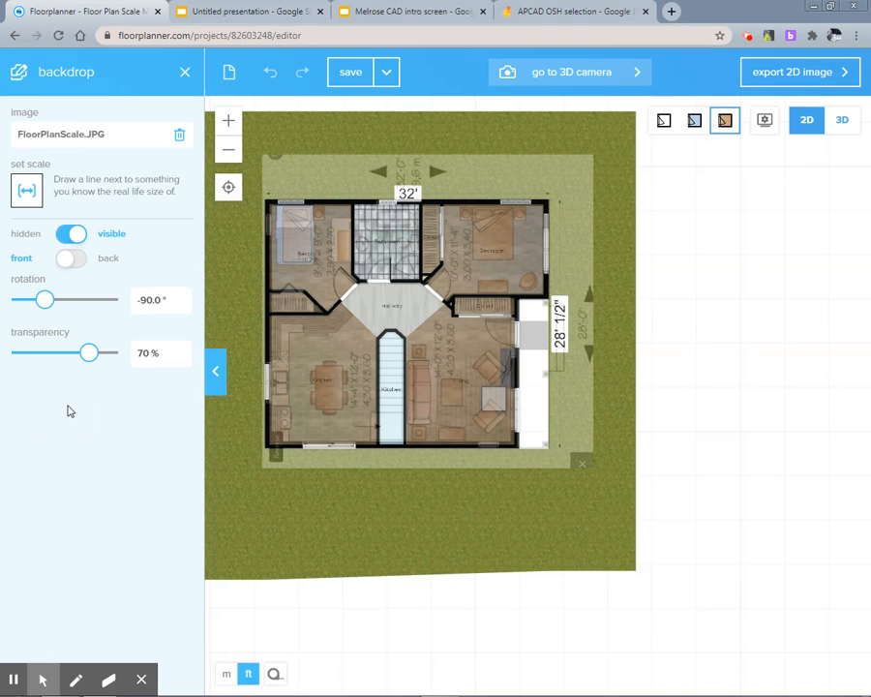
{"action": "left_click", "coordinate": [71, 234]}
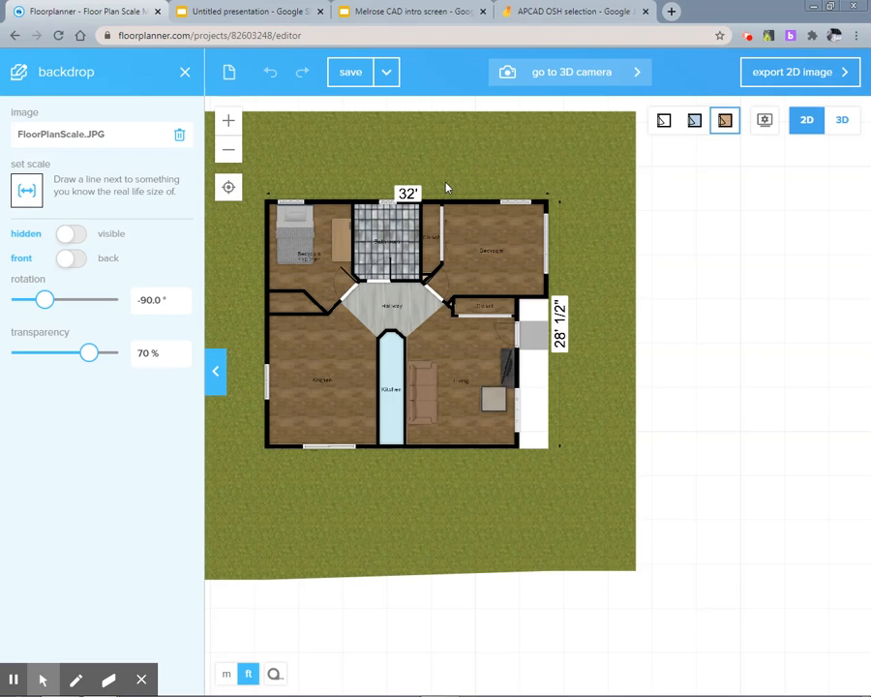
{"action": "scroll", "coordinate": [790, 353], "scroll_direction": "down", "scroll_amount": 1}
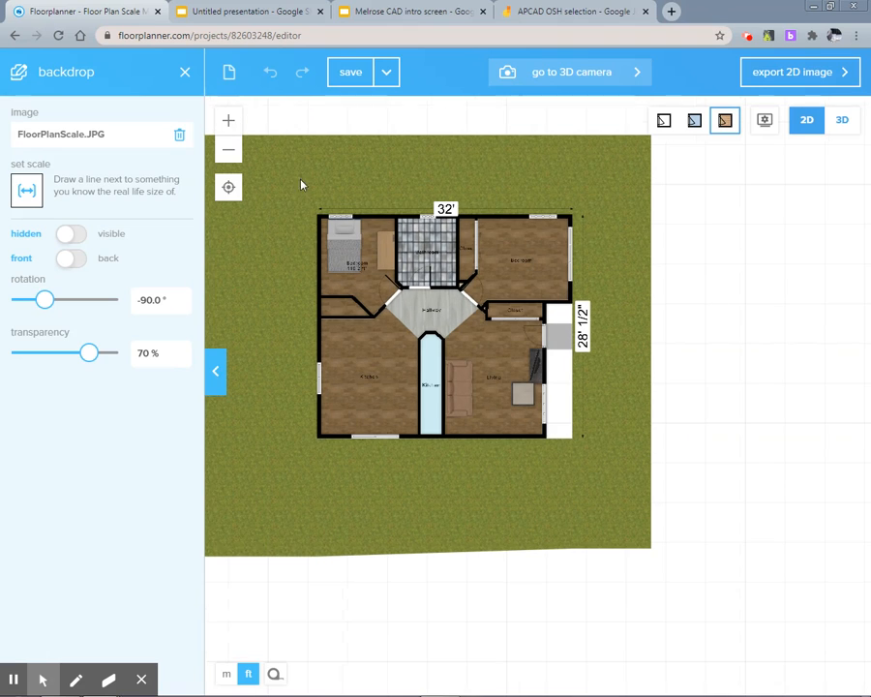
{"action": "left_click", "coordinate": [185, 70]}
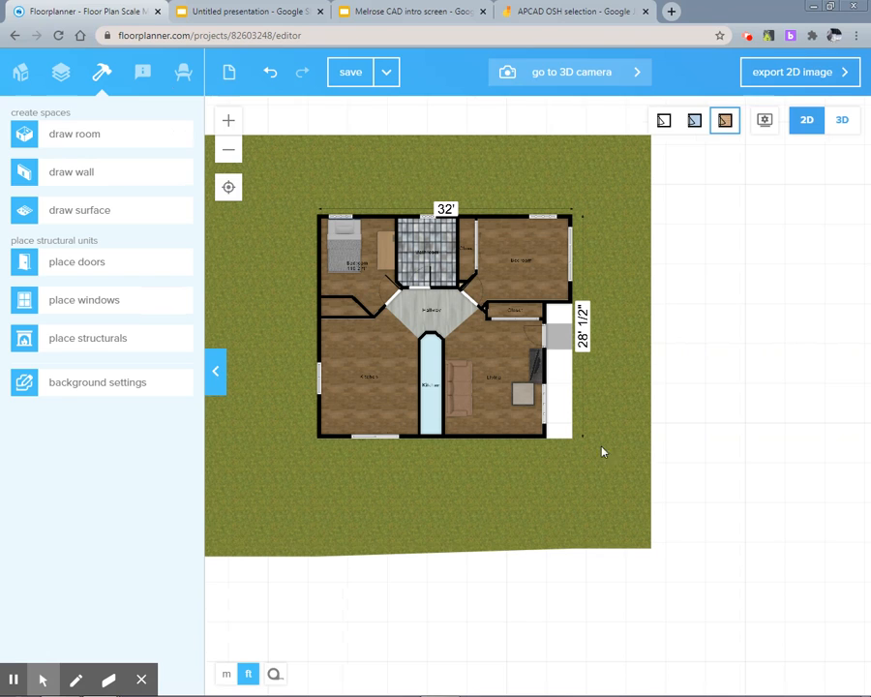
Start a new surface and give it the stone material Brick Large Special 0137
{"action": "left_click", "coordinate": [126, 209]}
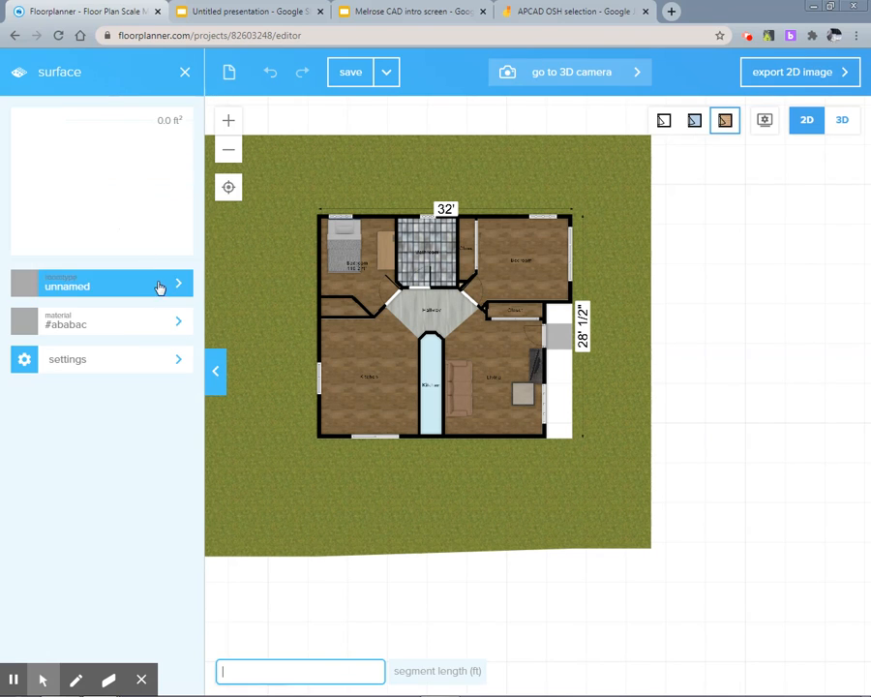
{"action": "left_click", "coordinate": [161, 320]}
{"action": "left_click", "coordinate": [145, 264]}
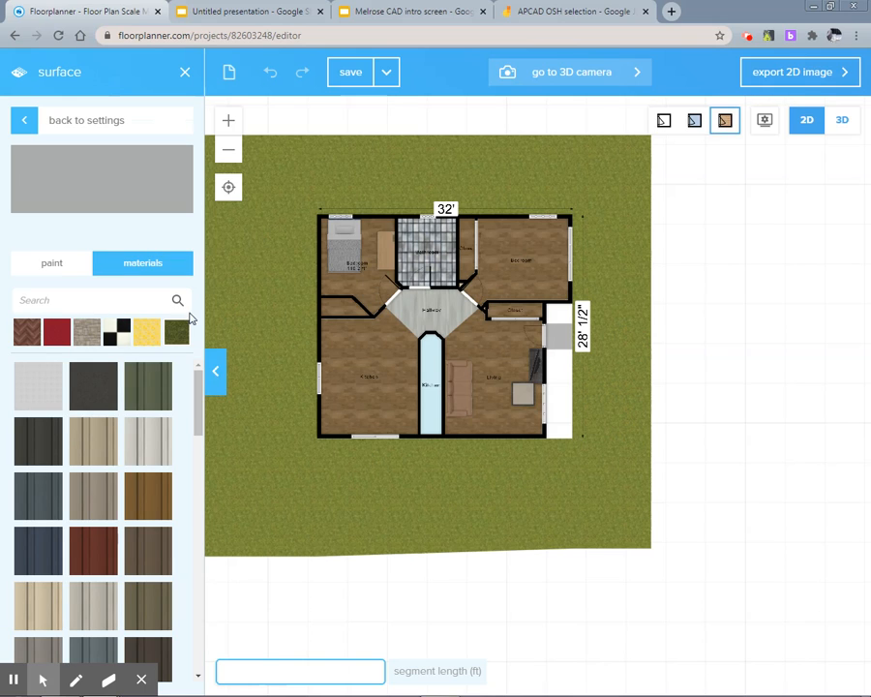
{"action": "left_click", "coordinate": [91, 341]}
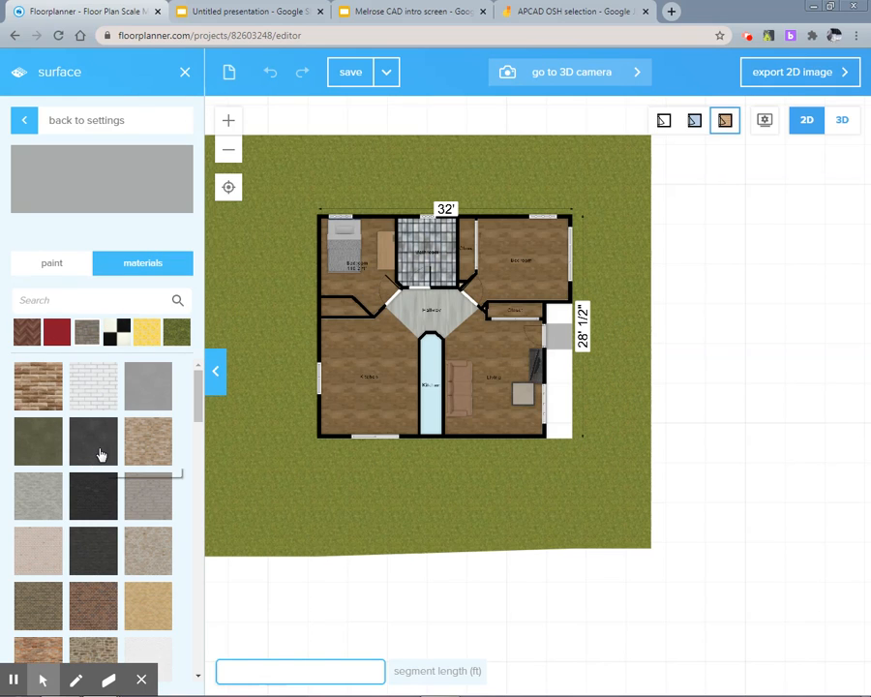
{"action": "scroll", "coordinate": [107, 463], "scroll_direction": "down", "scroll_amount": 5}
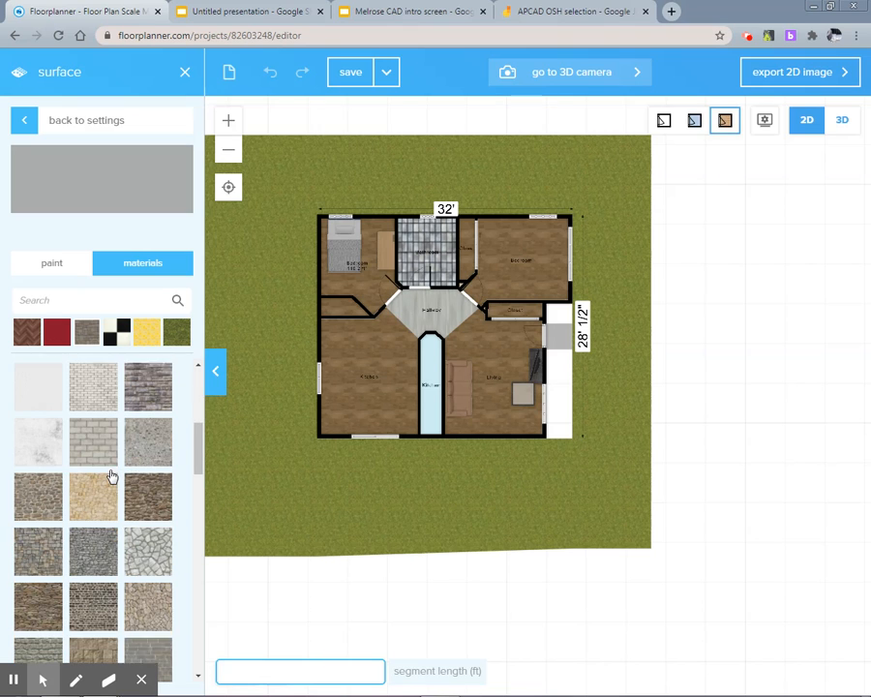
{"action": "scroll", "coordinate": [112, 475], "scroll_direction": "down", "scroll_amount": 3}
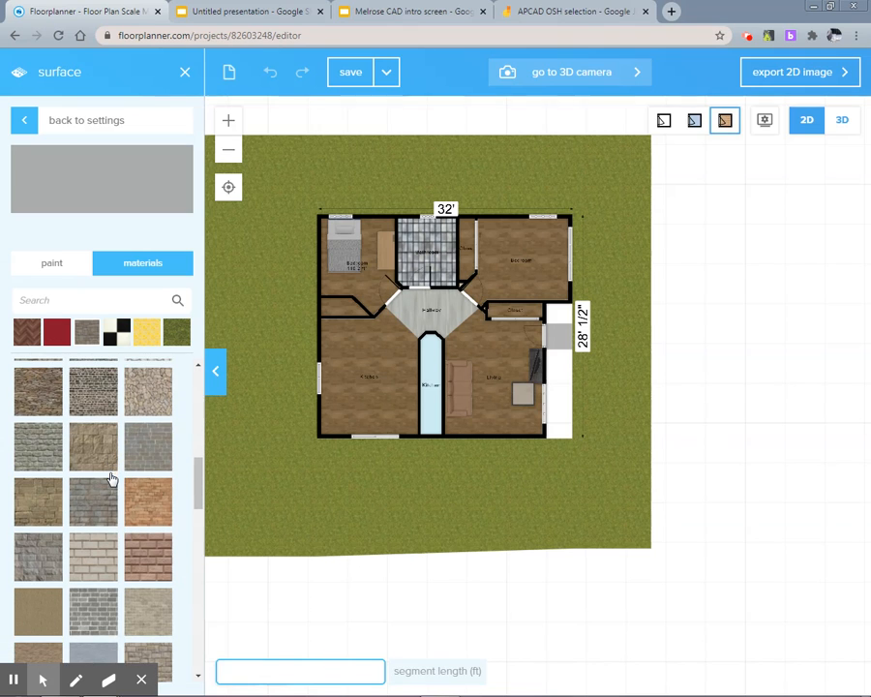
{"action": "scroll", "coordinate": [89, 600], "scroll_direction": "down", "scroll_amount": 2}
{"action": "scroll", "coordinate": [93, 592], "scroll_direction": "up", "scroll_amount": 1}
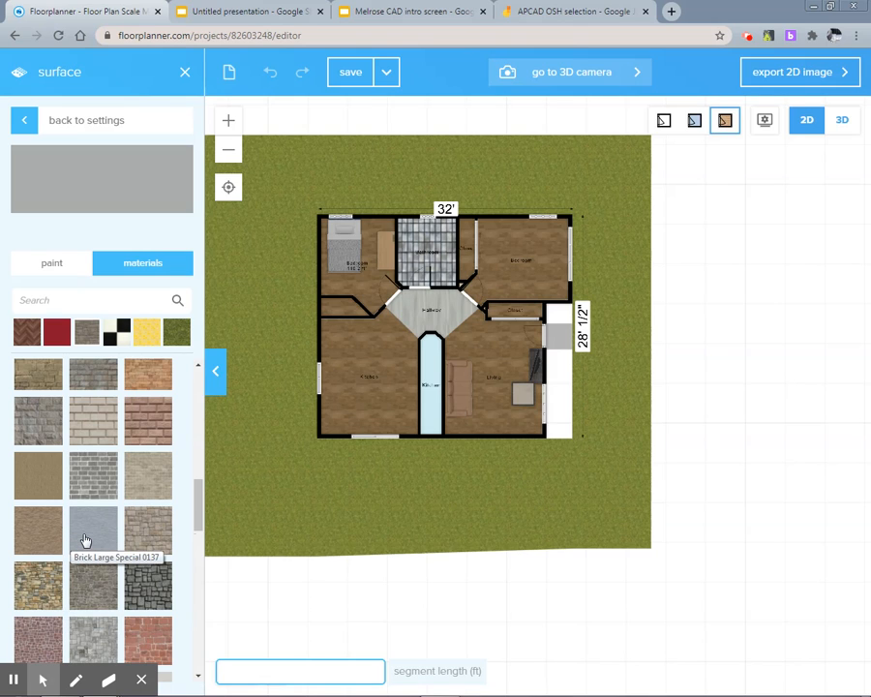
{"action": "left_click", "coordinate": [86, 540]}
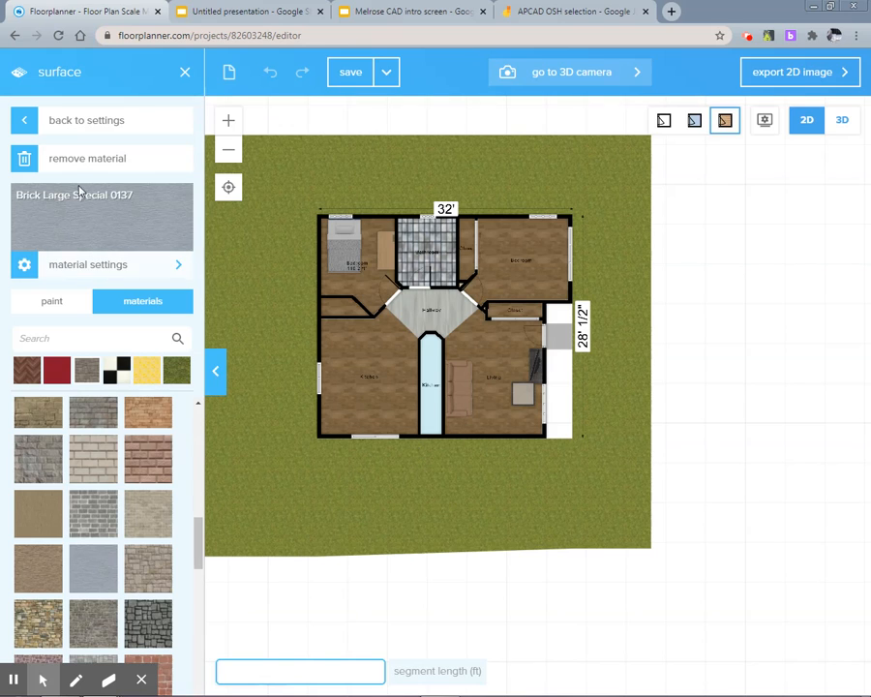
{"action": "left_click", "coordinate": [62, 127]}
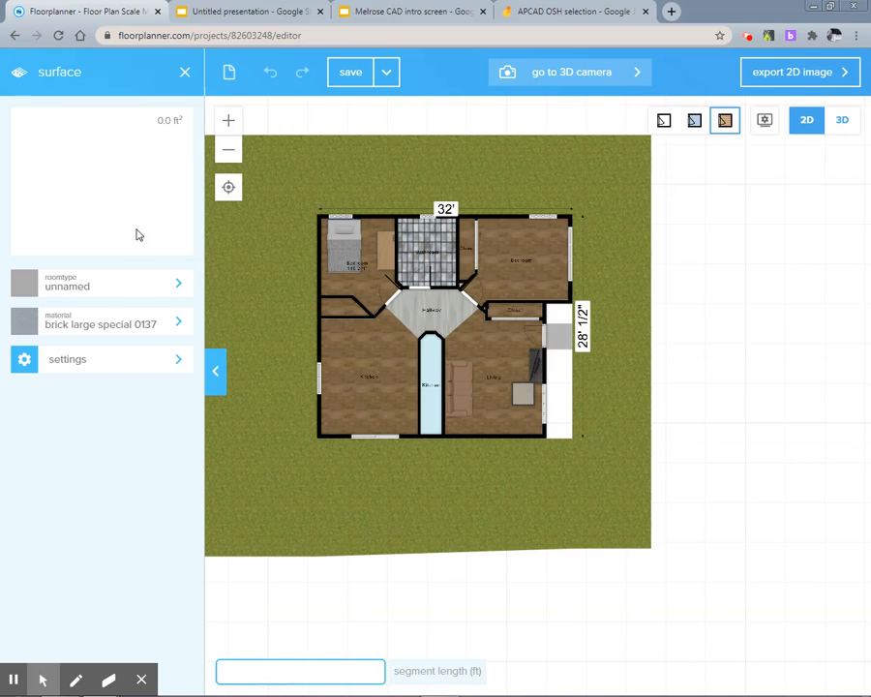
Raise the new surface 1" from the floor
{"action": "left_click", "coordinate": [156, 362]}
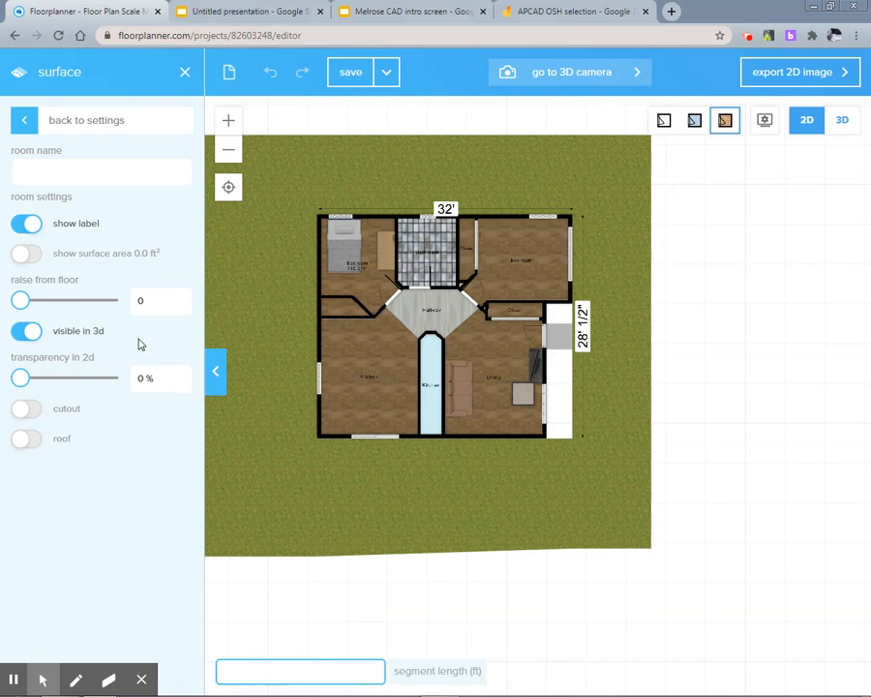
{"action": "left_click", "coordinate": [144, 300]}
{"action": "type", "text": "p"}
{"action": "type", "text": "1"}
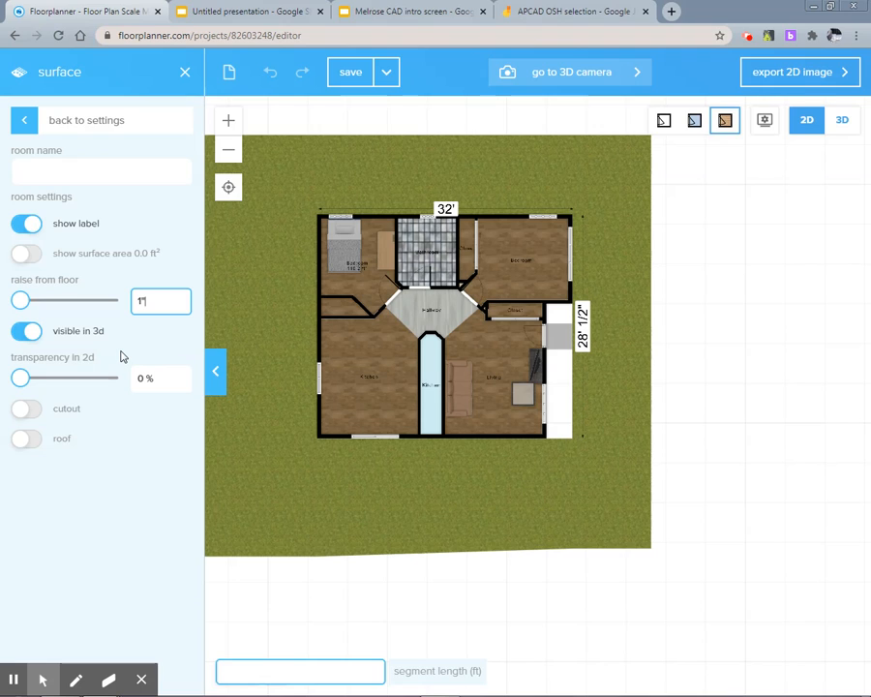
{"action": "left_click", "coordinate": [137, 350]}
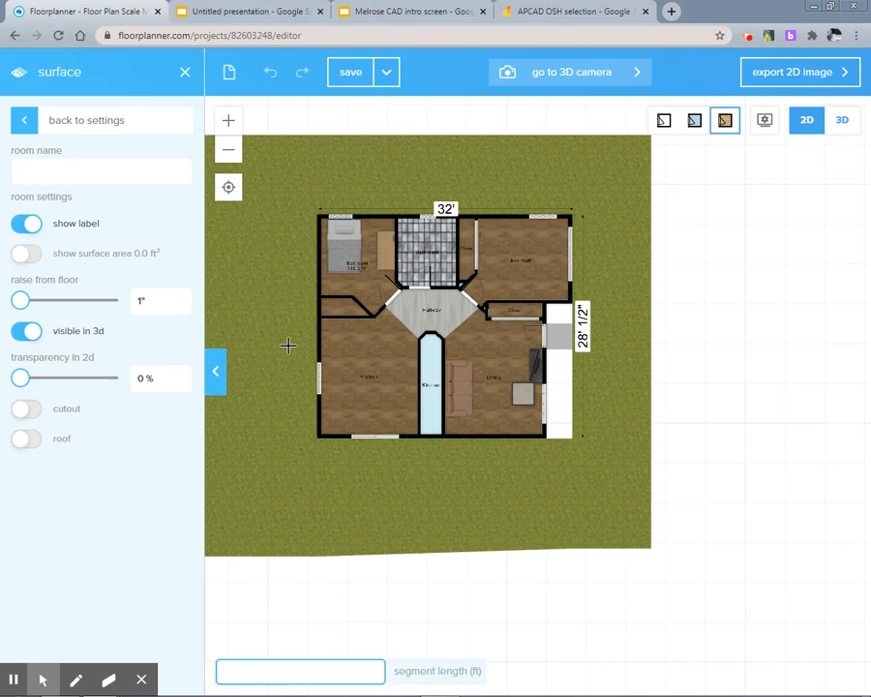
Draw the four-cornered surface across the yard below the house, with a lower edge about 55' 8" long, and close its outline
{"action": "left_click", "coordinate": [651, 446]}
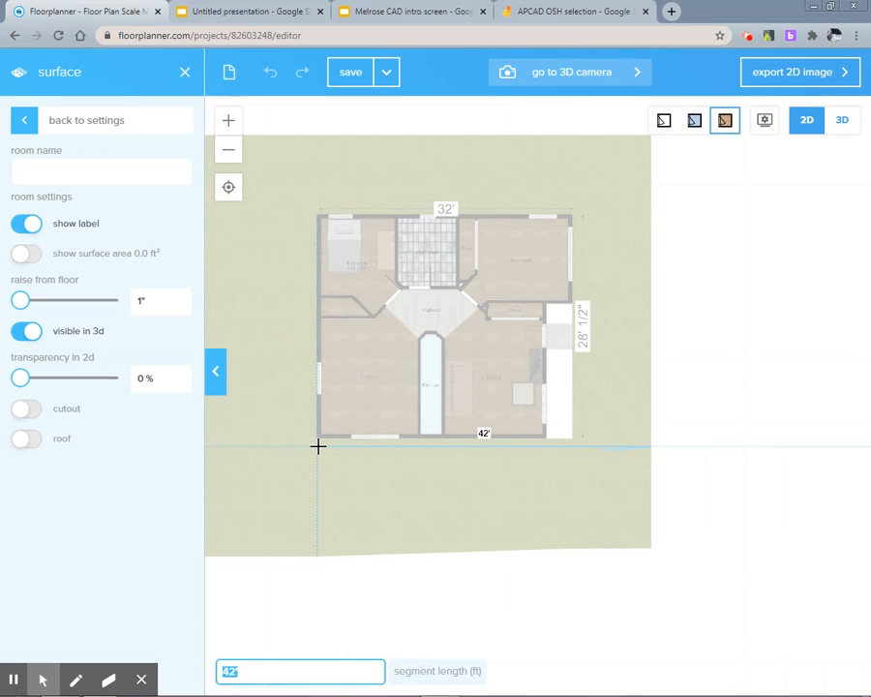
{"action": "left_click", "coordinate": [212, 446]}
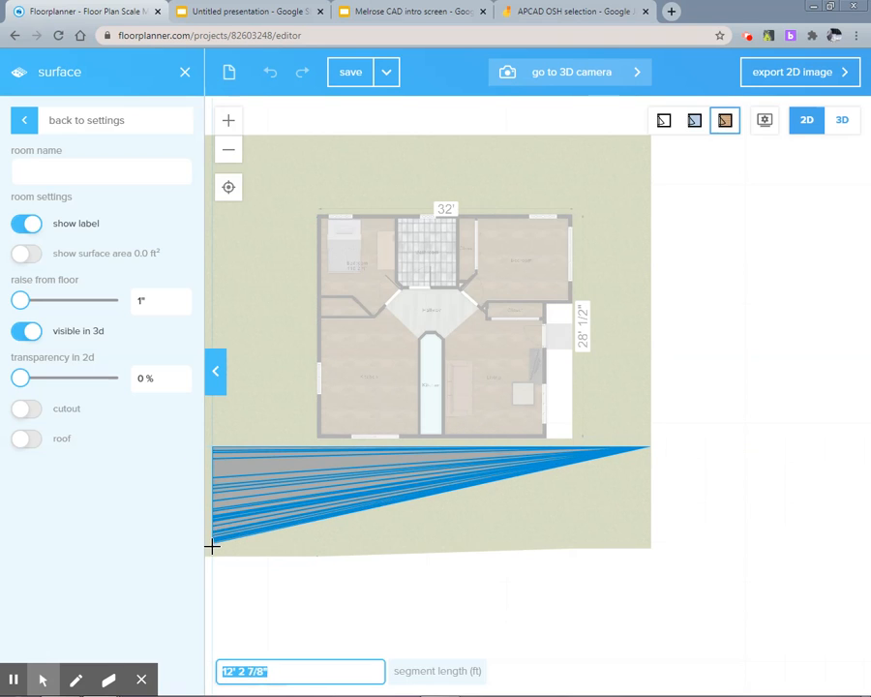
{"action": "left_click", "coordinate": [211, 554]}
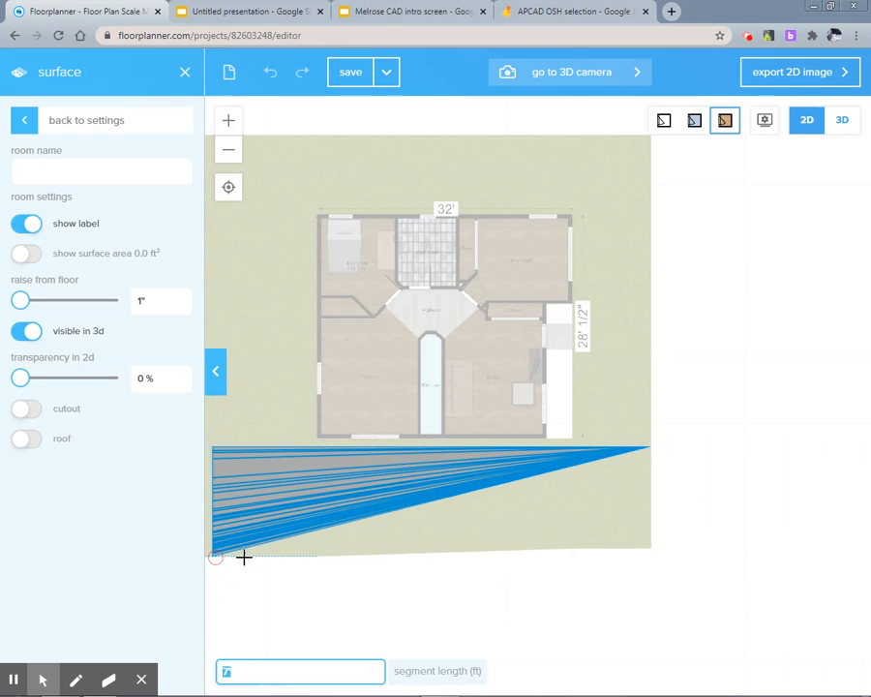
{"action": "left_click", "coordinate": [655, 552]}
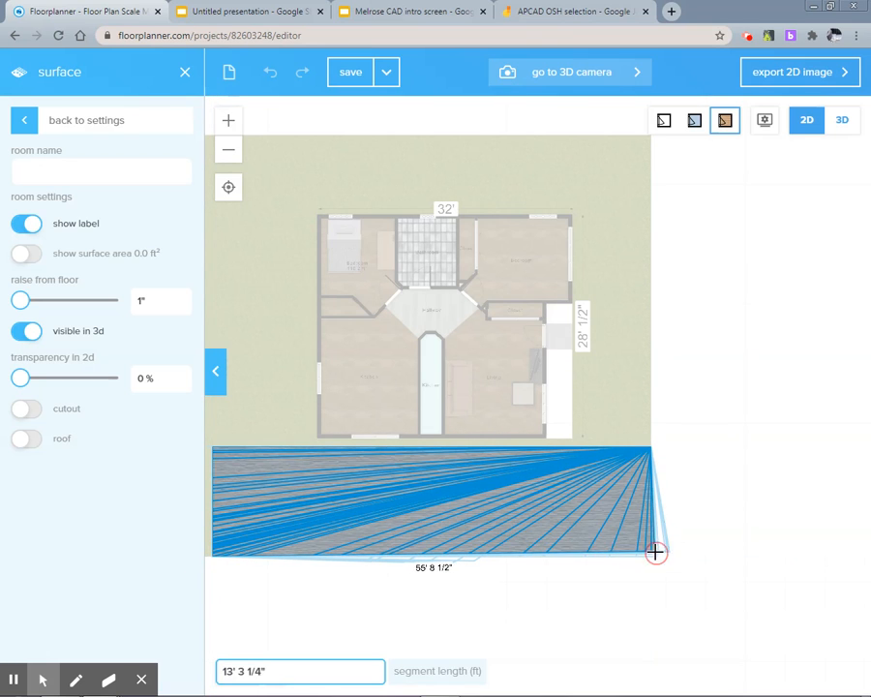
{"action": "double_click", "coordinate": [652, 444]}
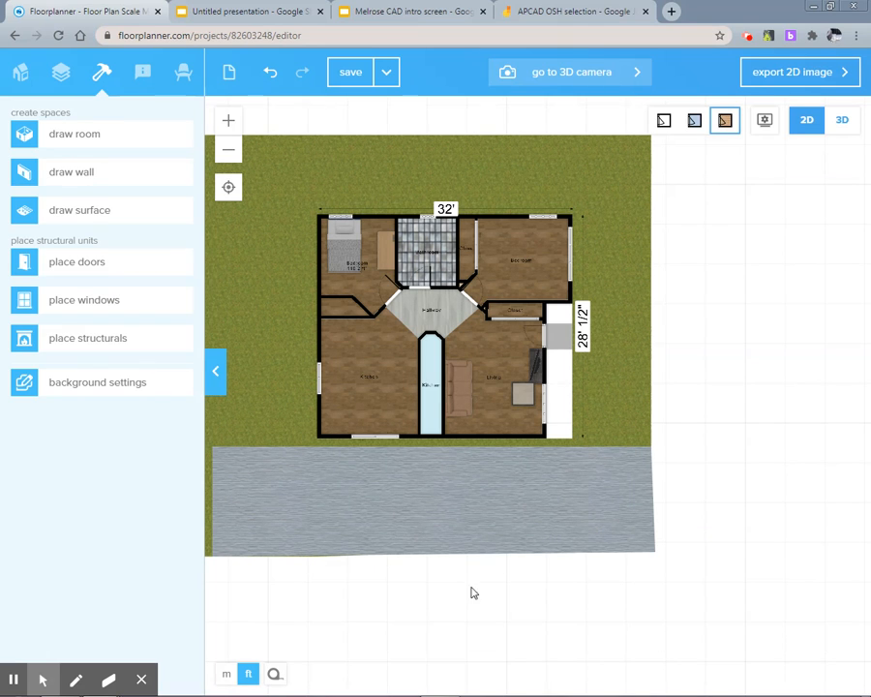
Bow the new stone surface's lower edge outward so that it covers the grass strip along the lot's edge
{"action": "left_click", "coordinate": [468, 537]}
{"action": "left_click_drag", "start_coordinate": [434, 556], "coordinate": [316, 560]}
{"action": "left_click", "coordinate": [391, 622]}
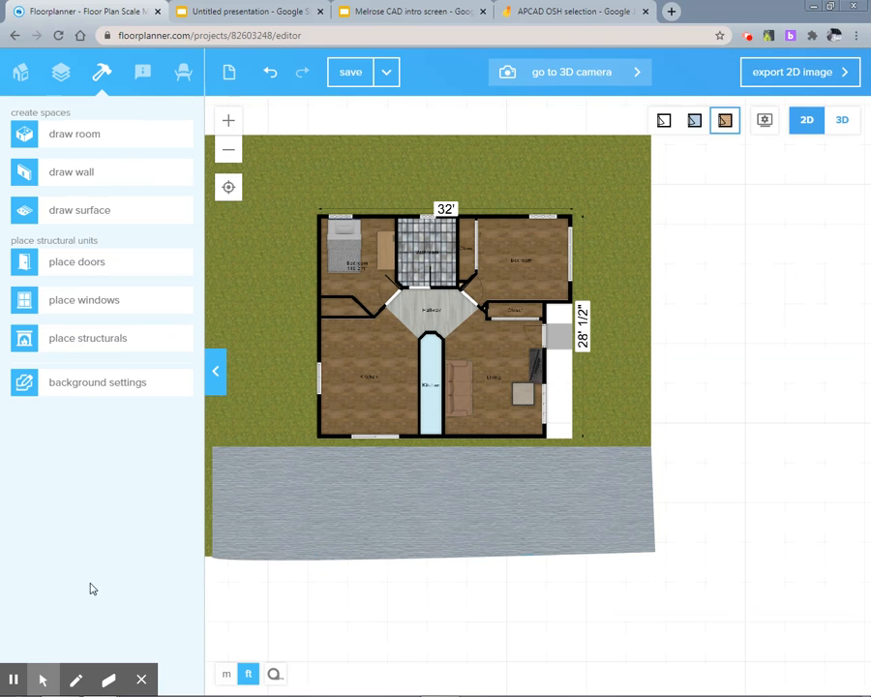
Start another surface and give it the material Brick Groutless 0031
{"action": "left_click", "coordinate": [75, 208]}
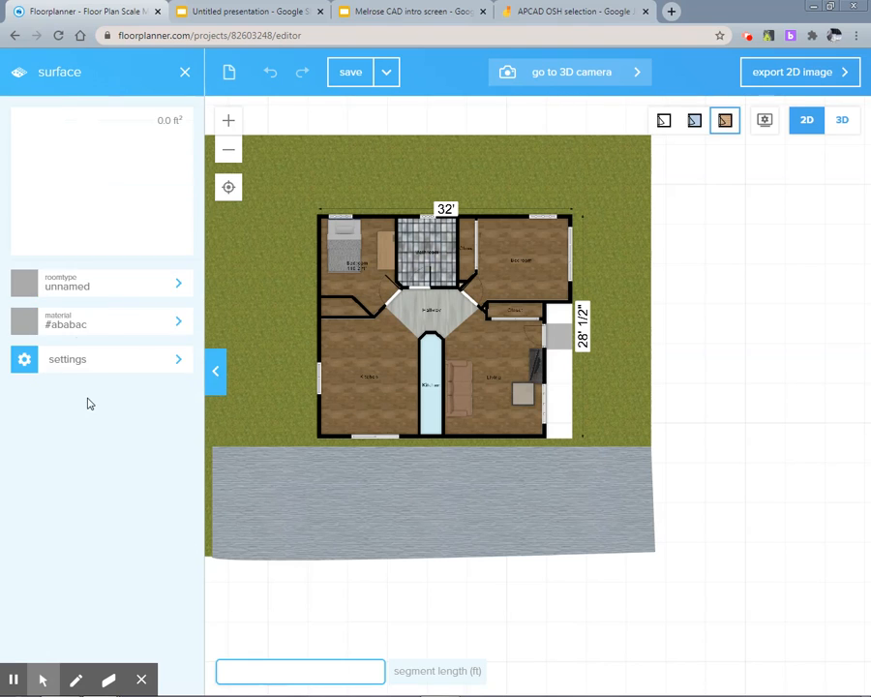
{"action": "left_click", "coordinate": [133, 321]}
{"action": "left_click", "coordinate": [144, 264]}
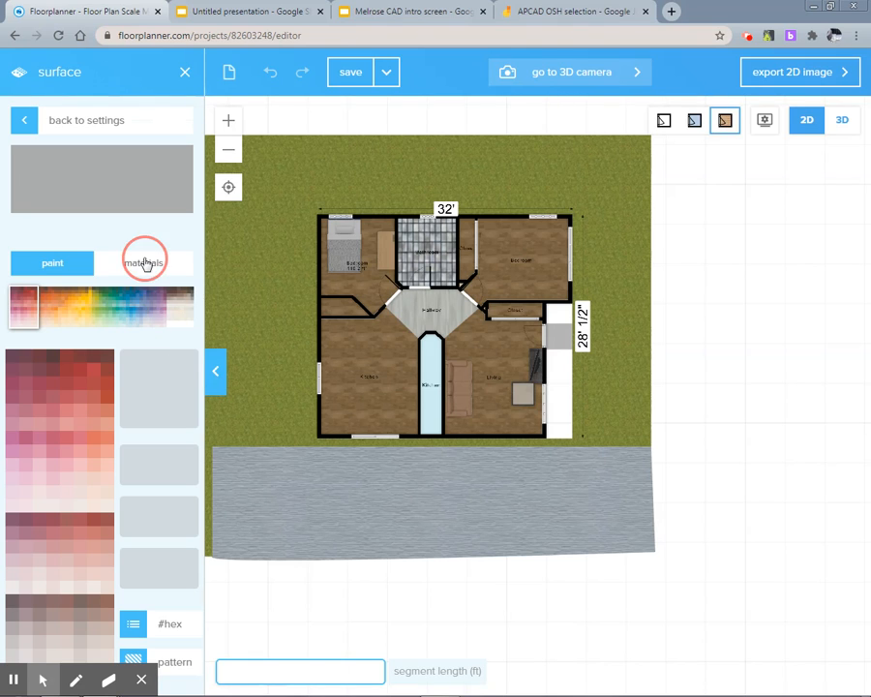
{"action": "scroll", "coordinate": [120, 484], "scroll_direction": "down", "scroll_amount": 3}
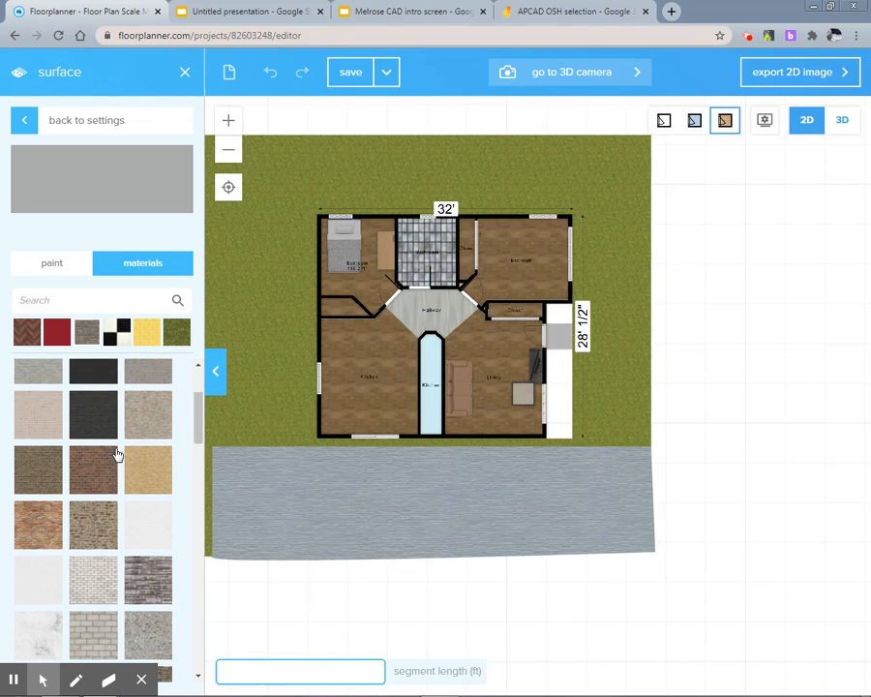
{"action": "scroll", "coordinate": [116, 562], "scroll_direction": "down", "scroll_amount": 3}
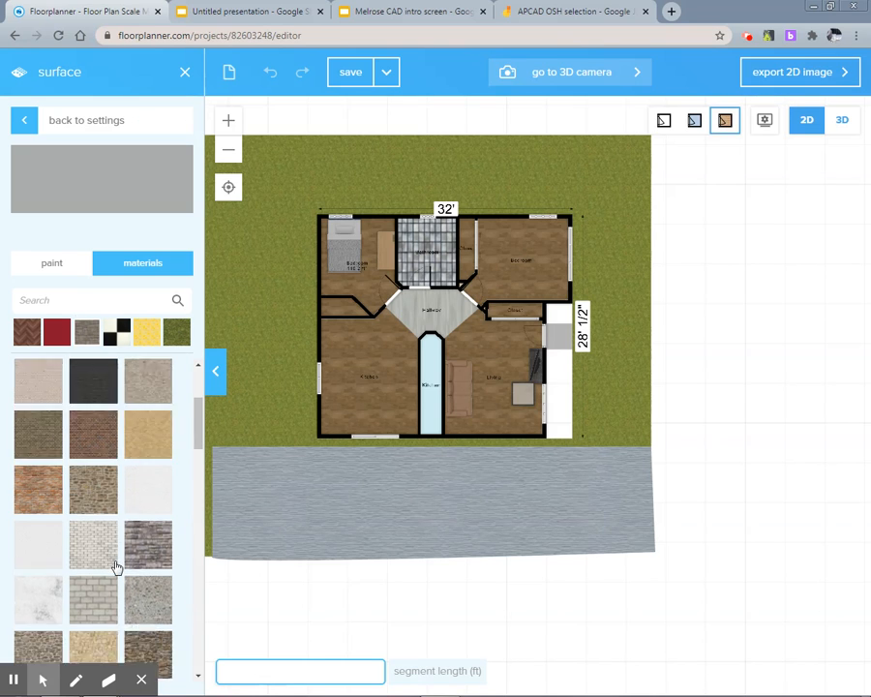
{"action": "scroll", "coordinate": [113, 581], "scroll_direction": "down", "scroll_amount": 3}
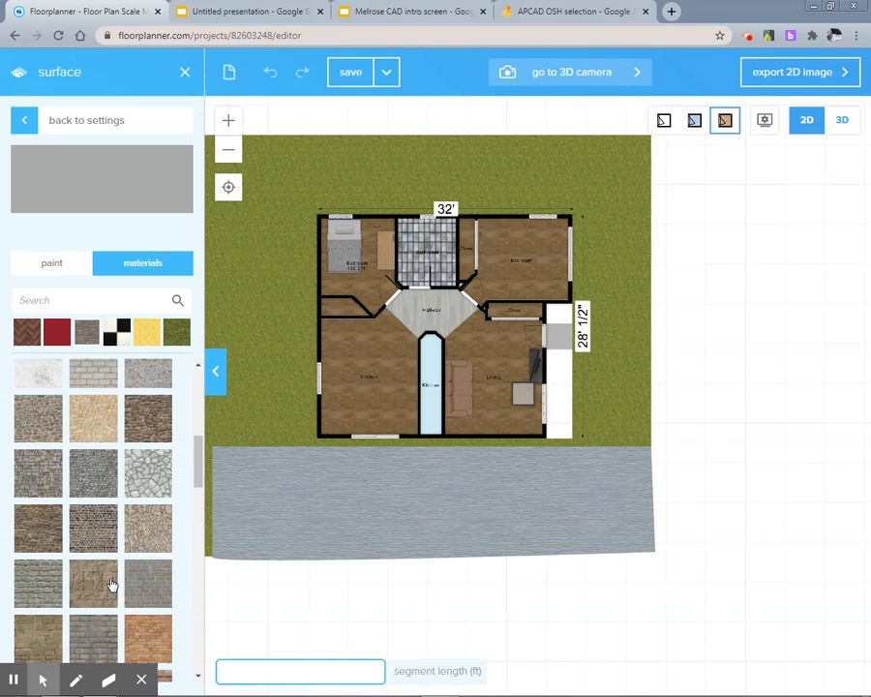
{"action": "left_click", "coordinate": [37, 484]}
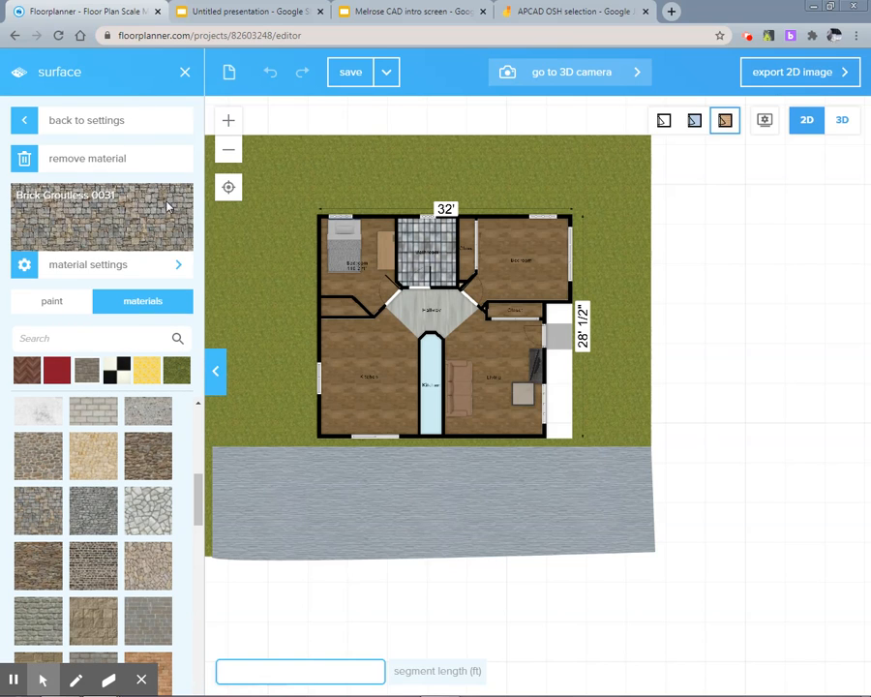
{"action": "left_click", "coordinate": [79, 124]}
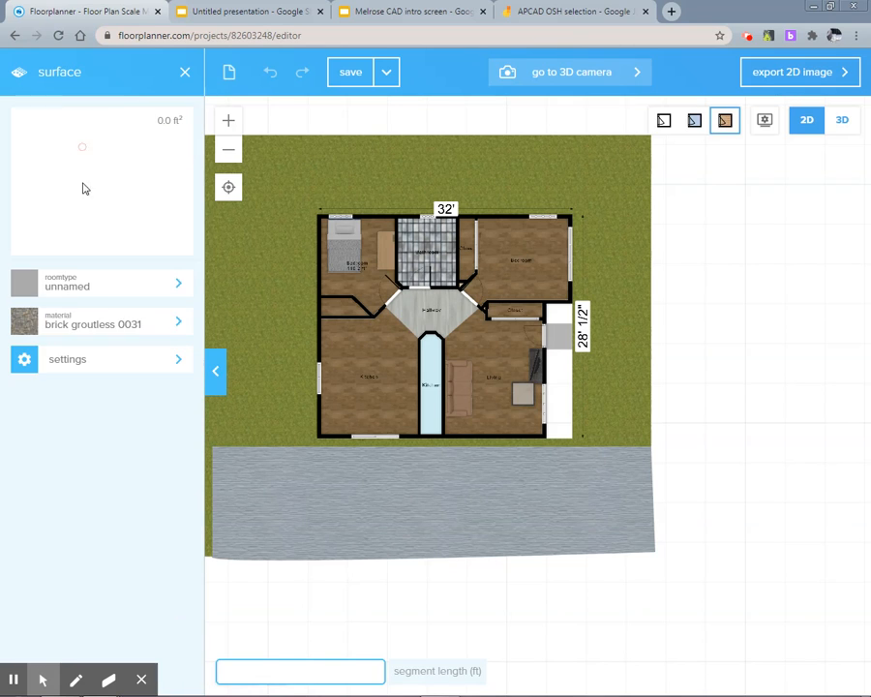
Raise the new surface 1/2" from the floor
{"action": "left_click", "coordinate": [131, 364]}
{"action": "left_click", "coordinate": [144, 299]}
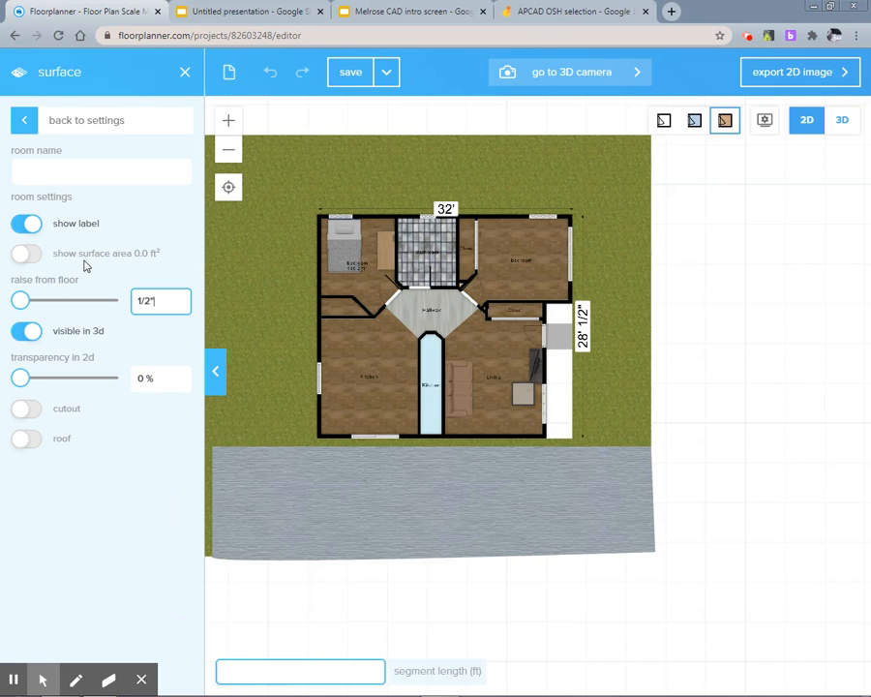
{"action": "left_click", "coordinate": [89, 334]}
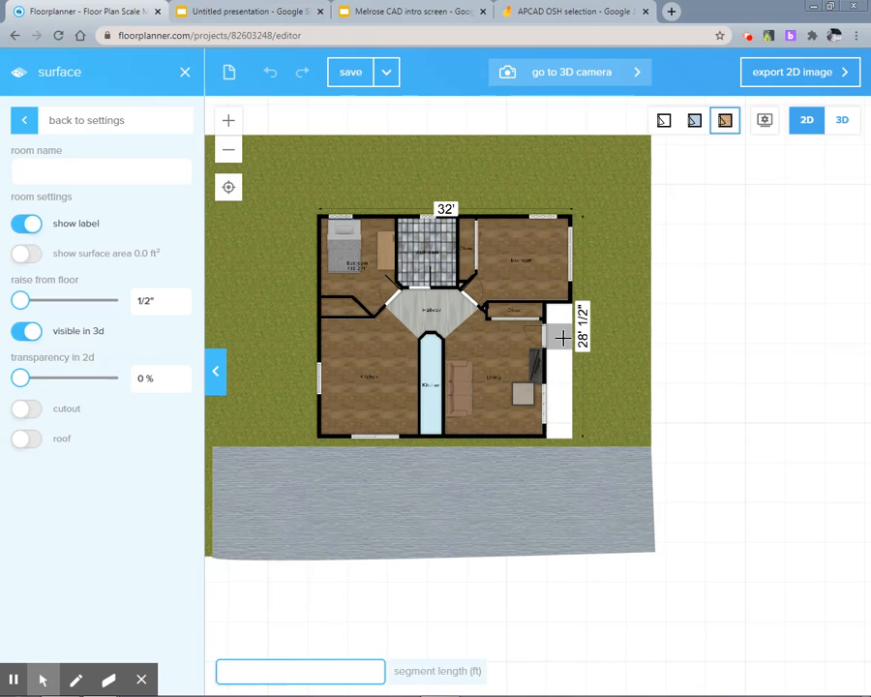
Trace the walkway's house-side edge in short segments from the gray entrance slab's lower outer corner down to the large stone surface
{"action": "left_click", "coordinate": [575, 351]}
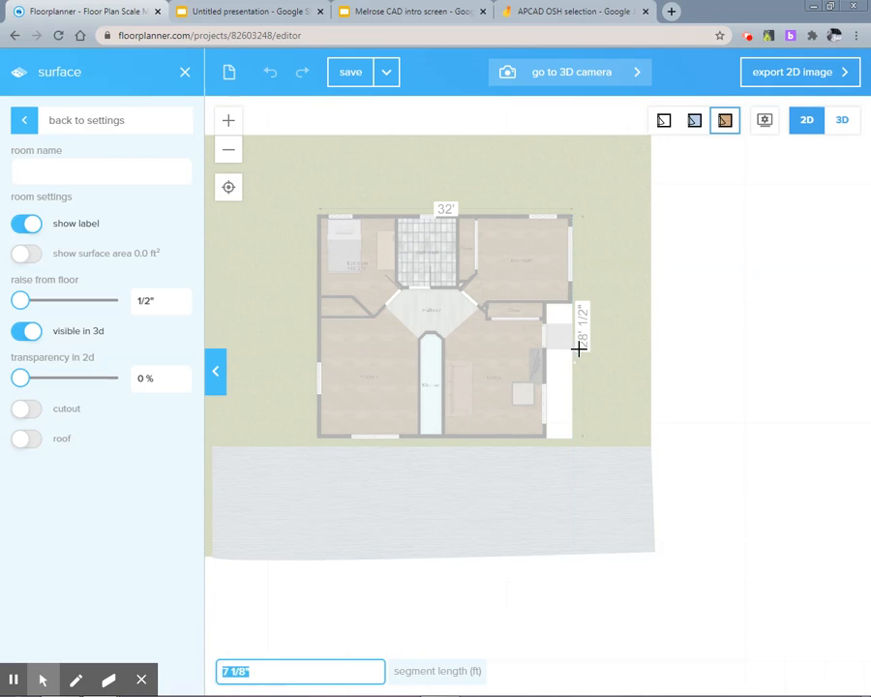
{"action": "type", "text": "ssssss"}
{"action": "key", "text": "BackSpace"}
{"action": "key", "text": "BackSpace"}
{"action": "key", "text": "BackSpace"}
{"action": "key", "text": "BackSpace"}
{"action": "key", "text": "BackSpace"}
{"action": "key", "text": "BackSpace"}
{"action": "type", "text": "s"}
{"action": "left_click", "coordinate": [588, 391]}
{"action": "type", "text": "sssssss"}
{"action": "left_click", "coordinate": [583, 418]}
{"action": "type", "text": "ssss"}
{"action": "left_click", "coordinate": [580, 432]}
{"action": "type", "text": "ss"}
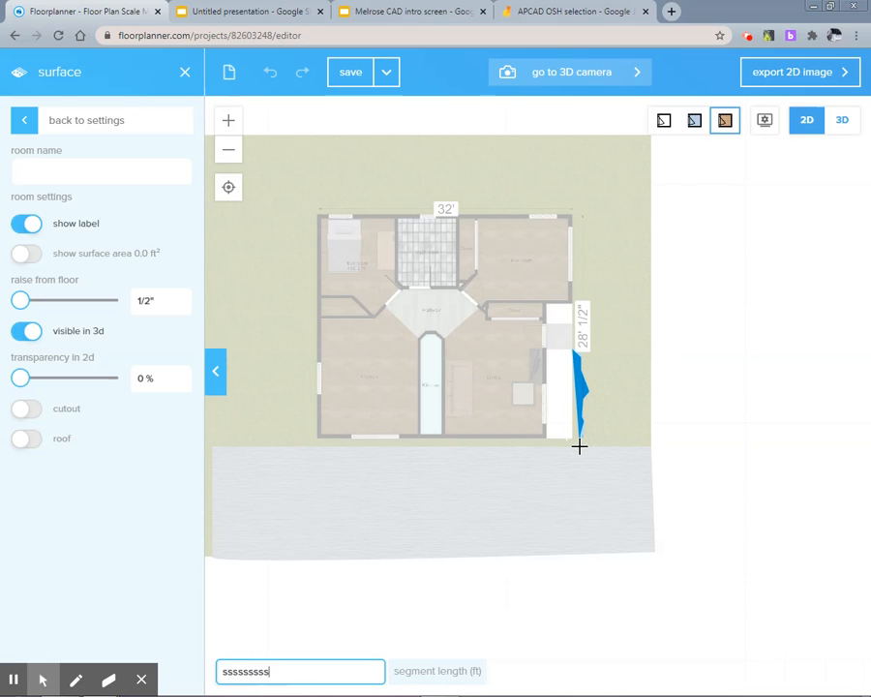
{"action": "type", "text": "sssssssssssssss"}
{"action": "left_click", "coordinate": [580, 446]}
Trace the walkway about 4' 1" across its lower end, then back up to the entrance slab, and close the outline
{"action": "type", "text": "ss"}
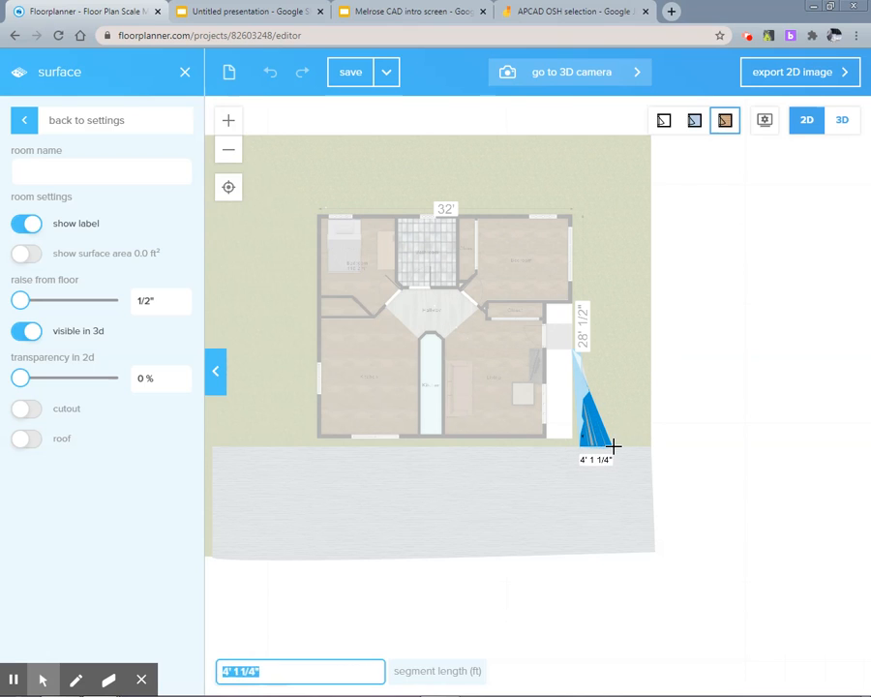
{"action": "type", "text": "sssssssssssssss"}
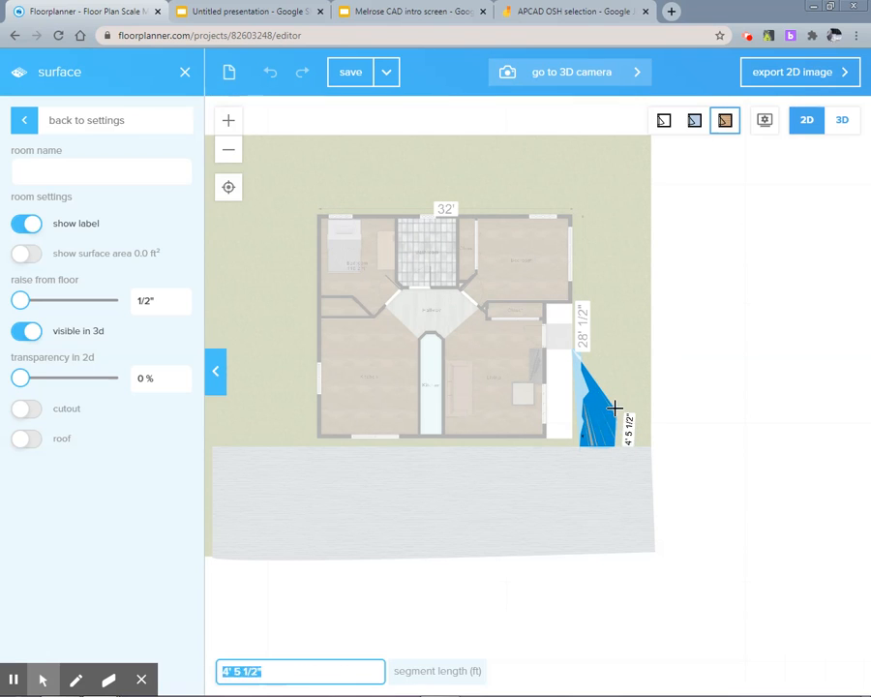
{"action": "type", "text": "ssssss"}
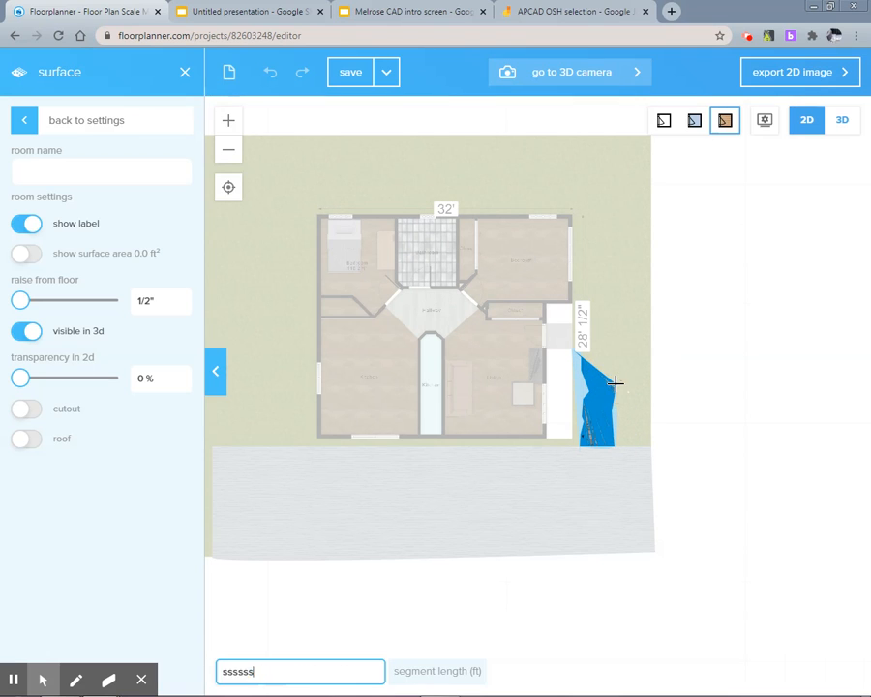
{"action": "type", "text": "s"}
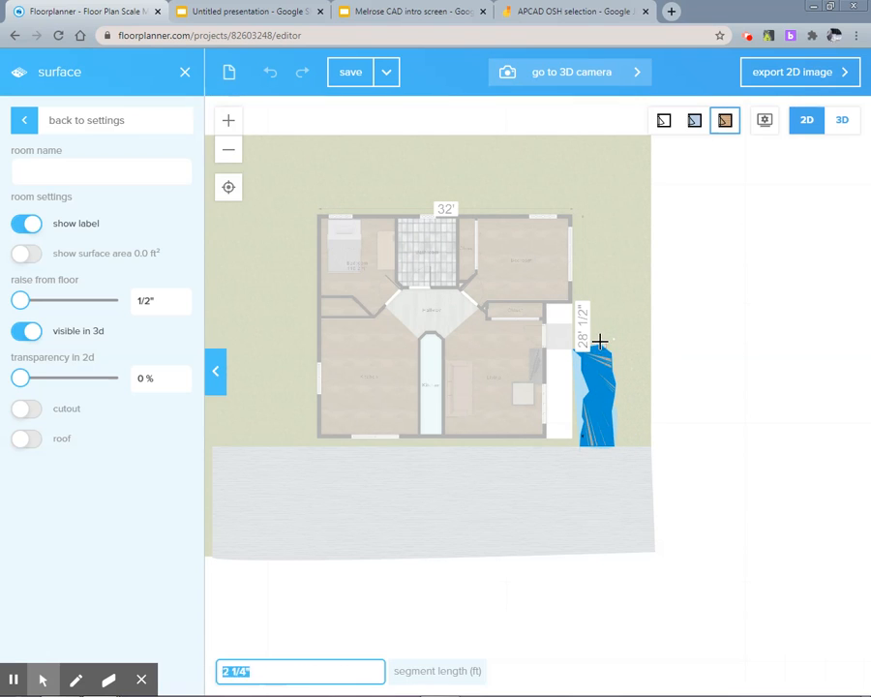
{"action": "type", "text": "ssss"}
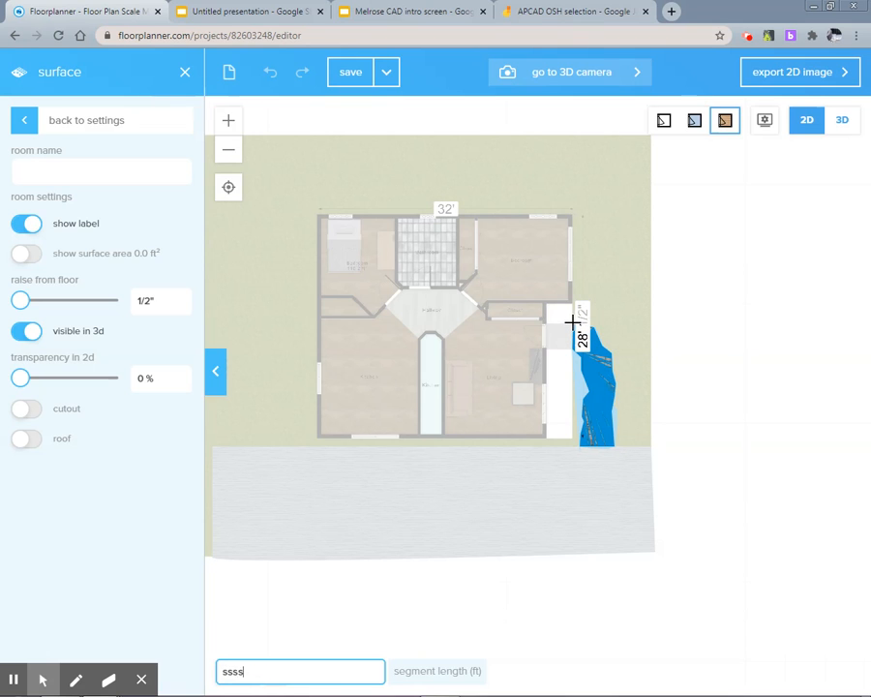
{"action": "left_click", "coordinate": [574, 322]}
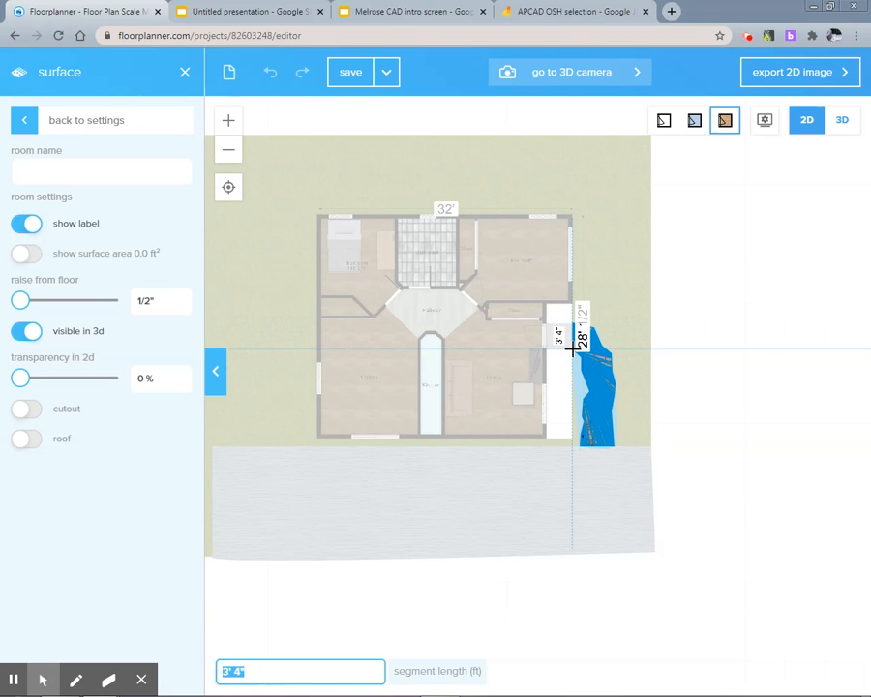
{"action": "key", "text": "Escape"}
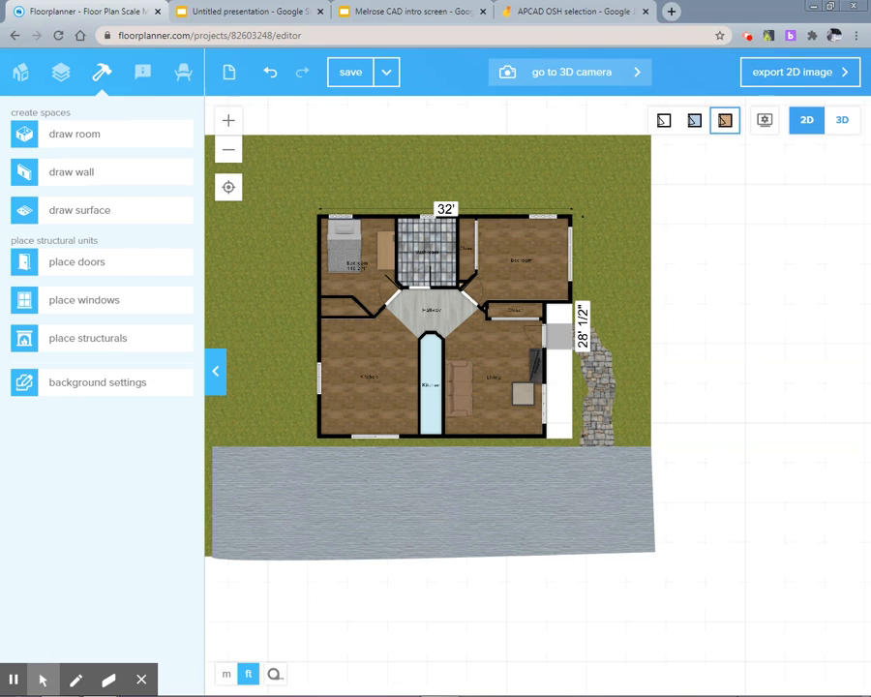
Turn off the display of dimension lines in the 2D plan
{"action": "scroll", "coordinate": [622, 405], "scroll_direction": "up", "scroll_amount": 5}
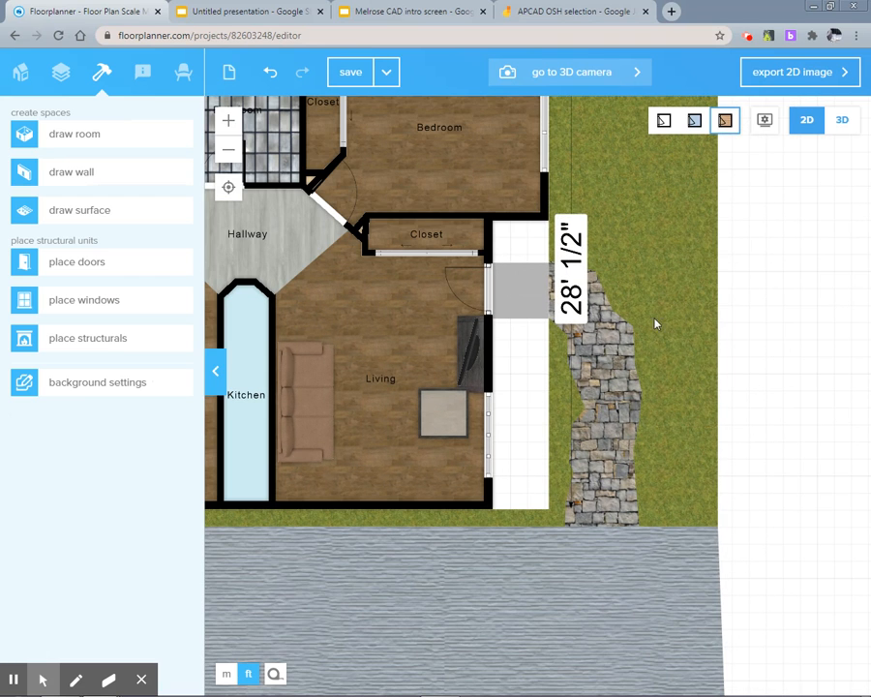
{"action": "left_click", "coordinate": [762, 120]}
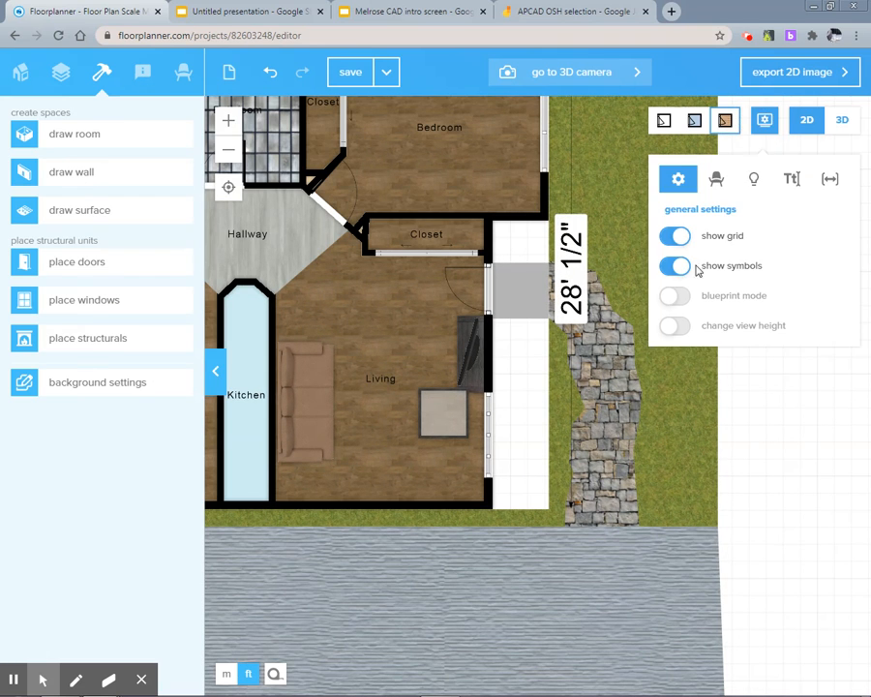
{"action": "left_click", "coordinate": [821, 186]}
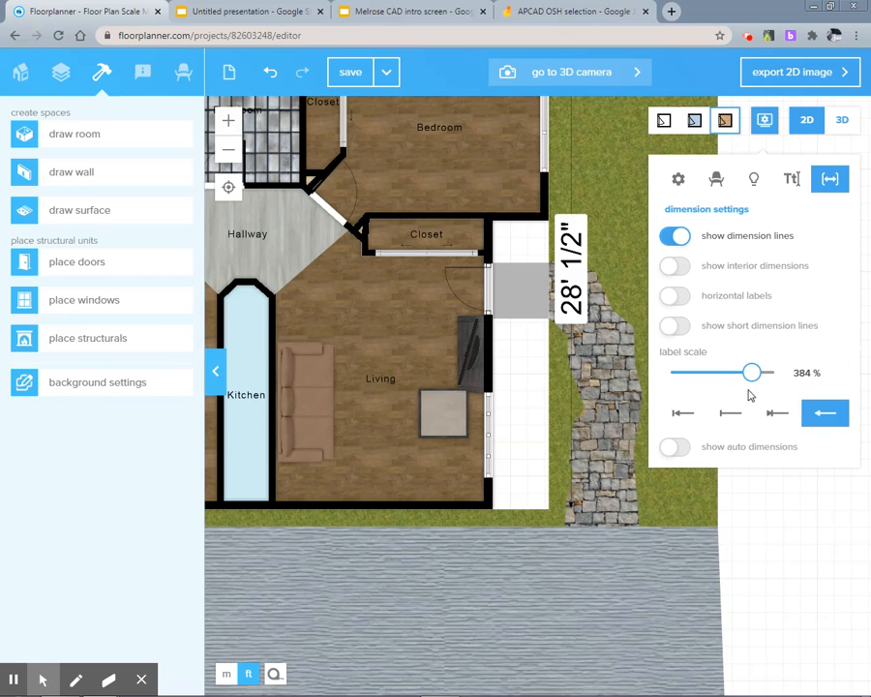
{"action": "left_click", "coordinate": [677, 238]}
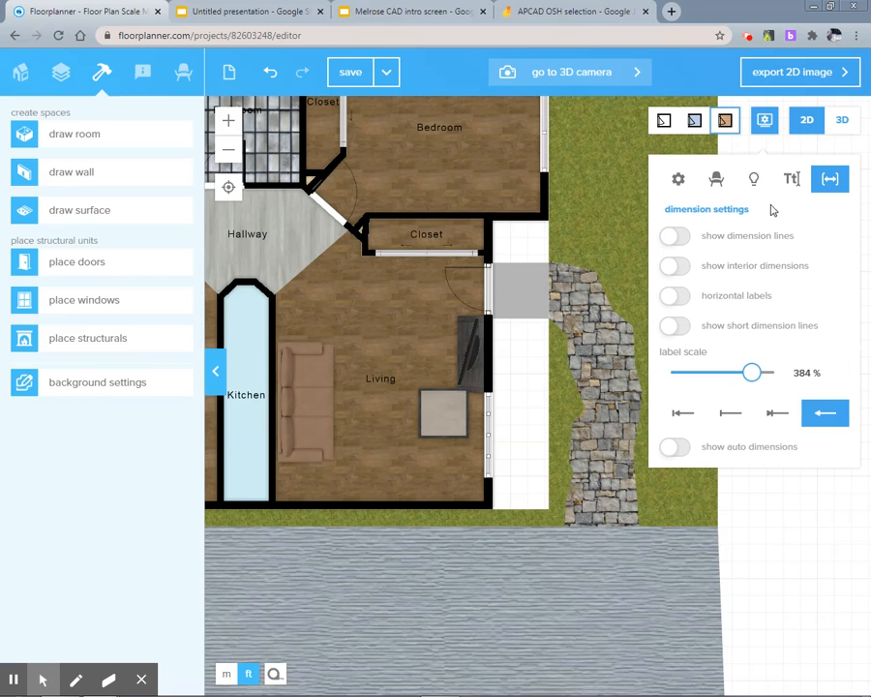
{"action": "left_click", "coordinate": [765, 120]}
Move the stone walkway's corner points on both sides to smooth its curve and even out its width
{"action": "left_click", "coordinate": [605, 340]}
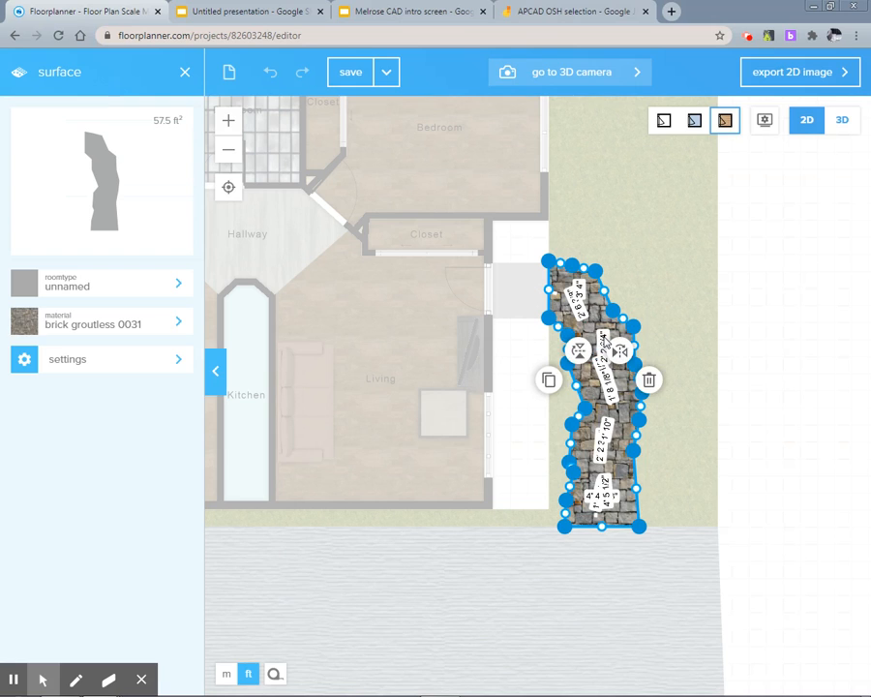
{"action": "left_click_drag", "start_coordinate": [611, 309], "coordinate": [622, 294]}
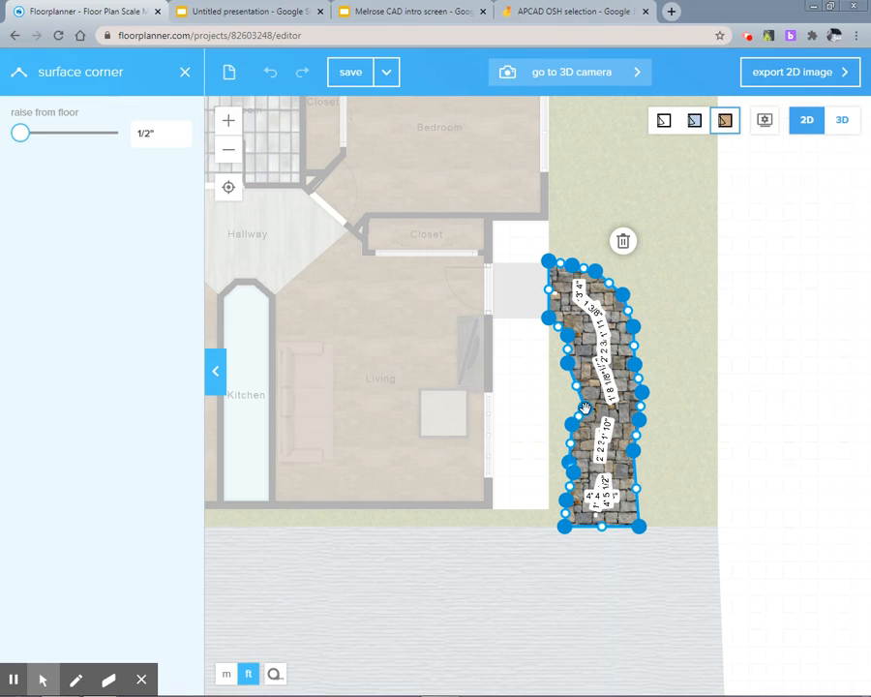
{"action": "left_click_drag", "start_coordinate": [585, 408], "coordinate": [572, 407]}
{"action": "left_click", "coordinate": [571, 471]}
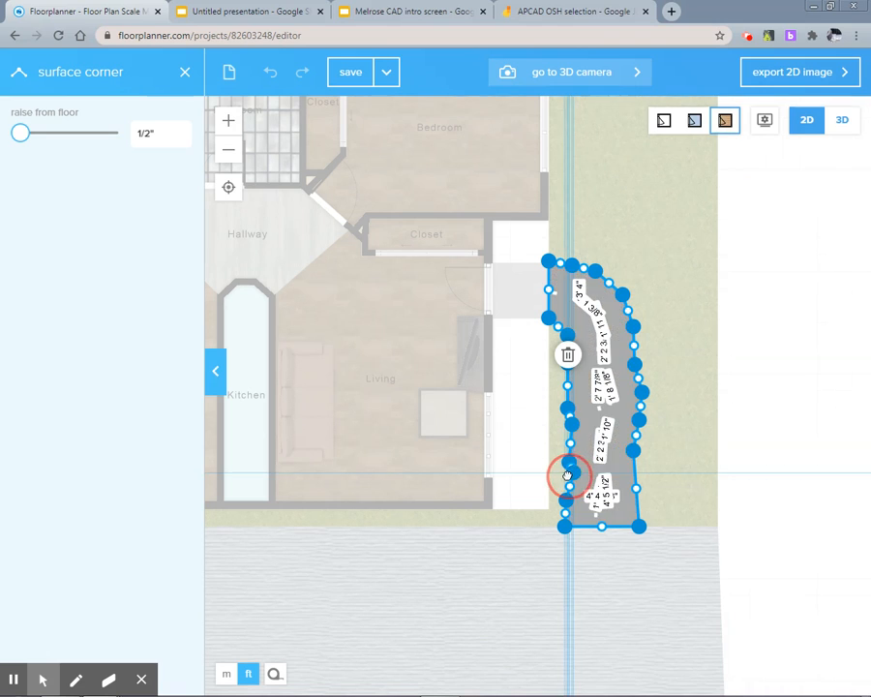
{"action": "left_click_drag", "start_coordinate": [632, 447], "coordinate": [648, 425]}
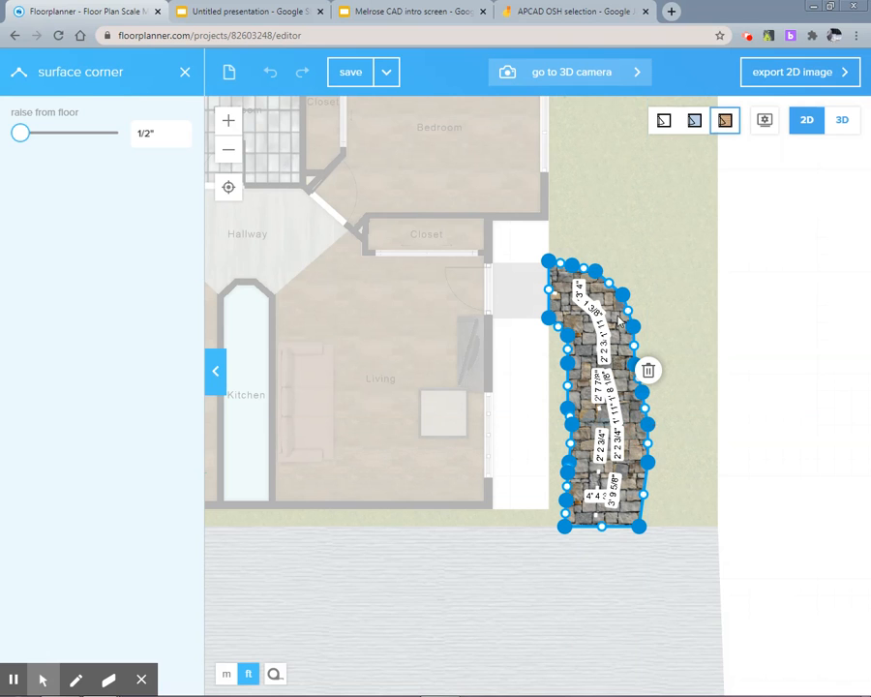
{"action": "left_click", "coordinate": [696, 302]}
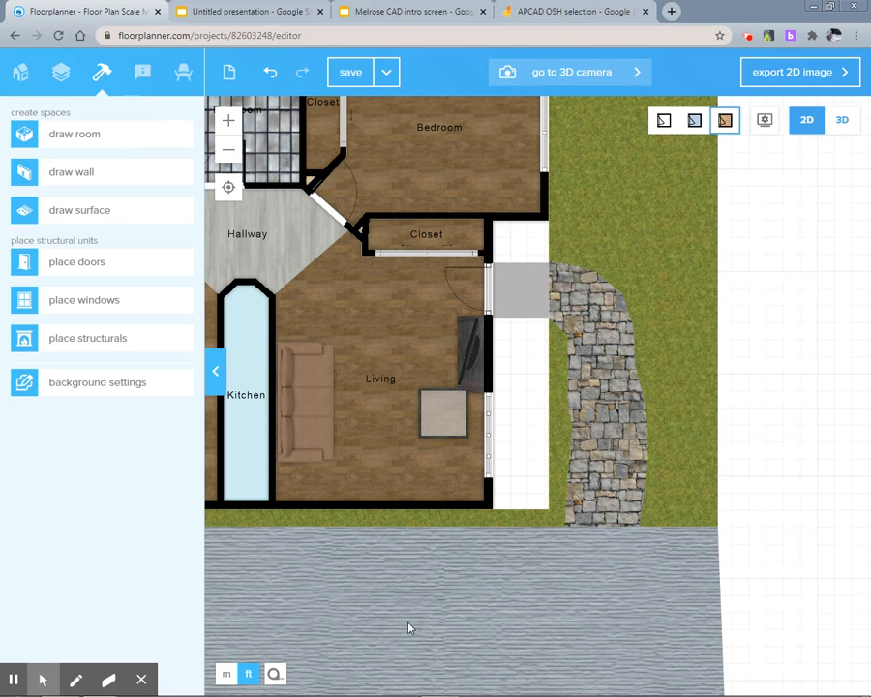
Switch the plan to the 3D orbit view and examine the walkway side of the house from a low angle
{"action": "scroll", "coordinate": [604, 315], "scroll_direction": "down", "scroll_amount": 2}
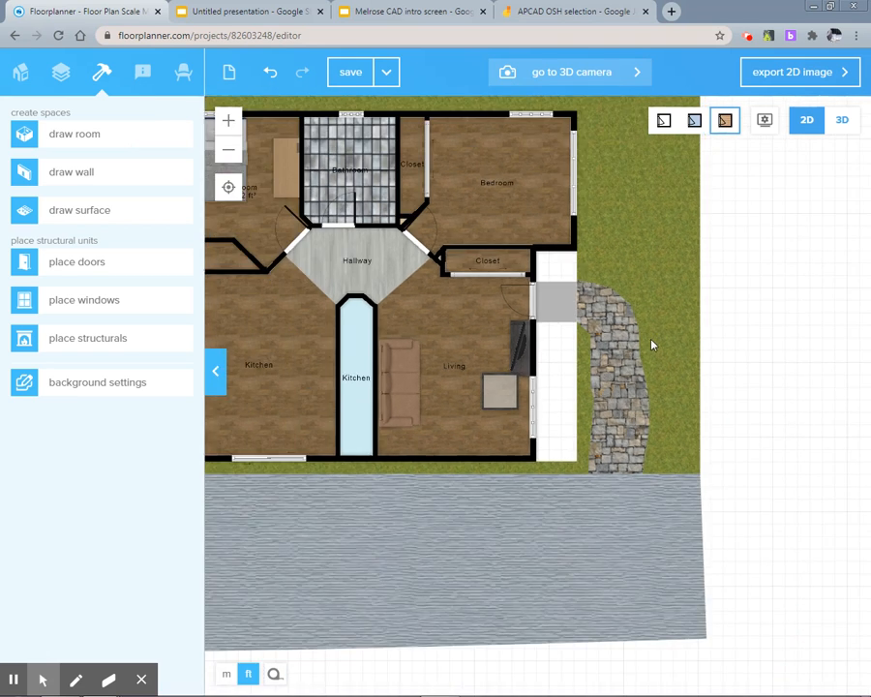
{"action": "scroll", "coordinate": [461, 543], "scroll_direction": "up", "scroll_amount": 3}
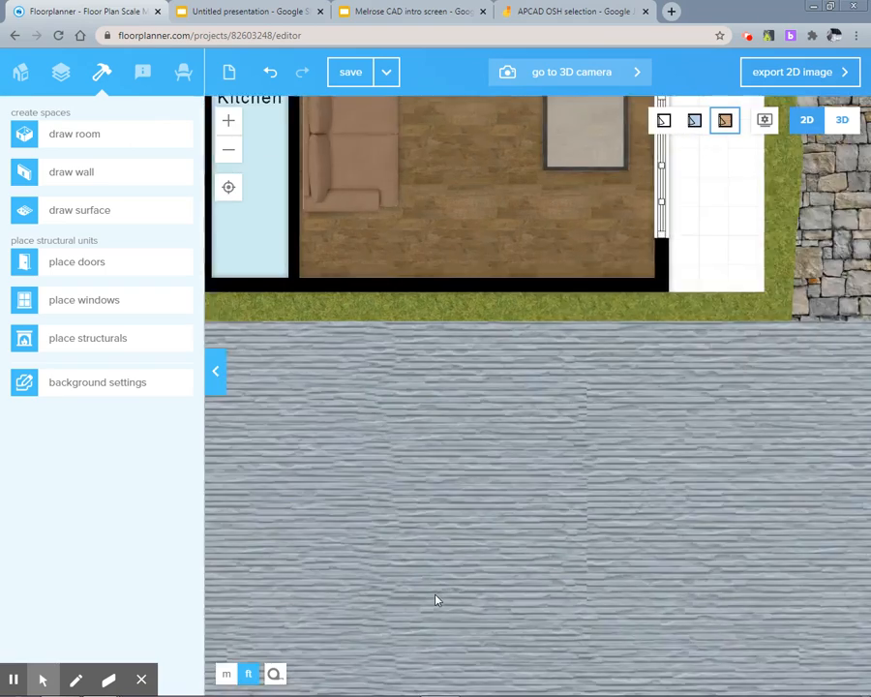
{"action": "scroll", "coordinate": [436, 595], "scroll_direction": "down", "scroll_amount": 1}
{"action": "scroll", "coordinate": [436, 590], "scroll_direction": "down", "scroll_amount": 4}
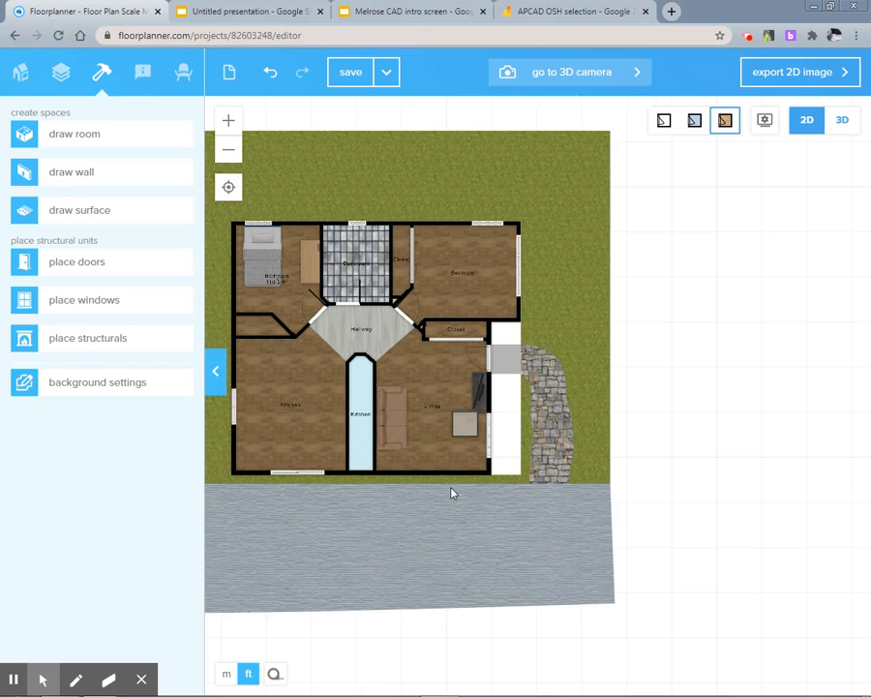
{"action": "left_click_drag", "start_coordinate": [453, 492], "coordinate": [628, 461]}
{"action": "left_click", "coordinate": [838, 121]}
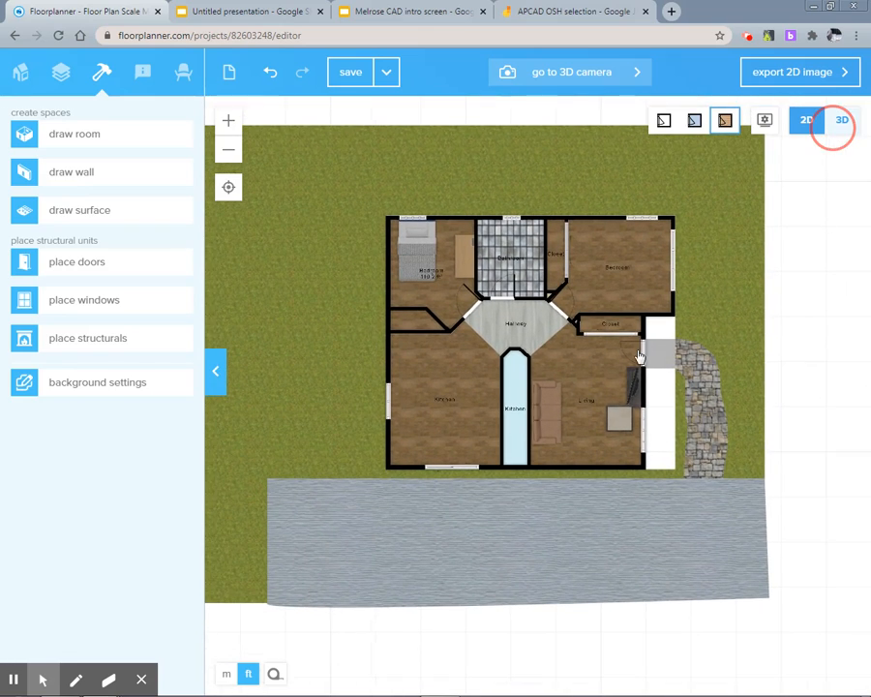
{"action": "left_click", "coordinate": [694, 120]}
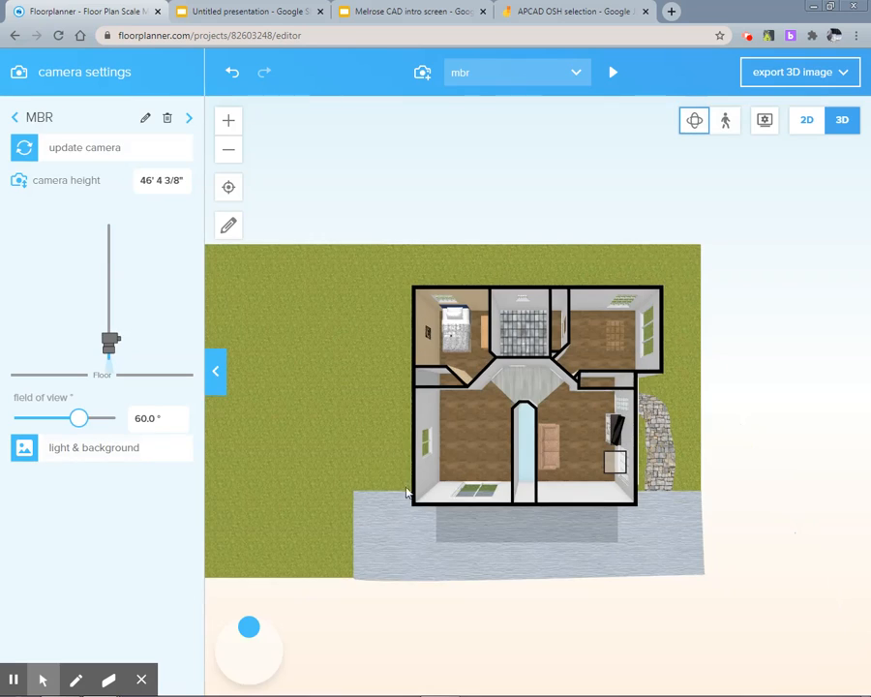
{"action": "left_click_drag", "start_coordinate": [407, 494], "coordinate": [247, 371]}
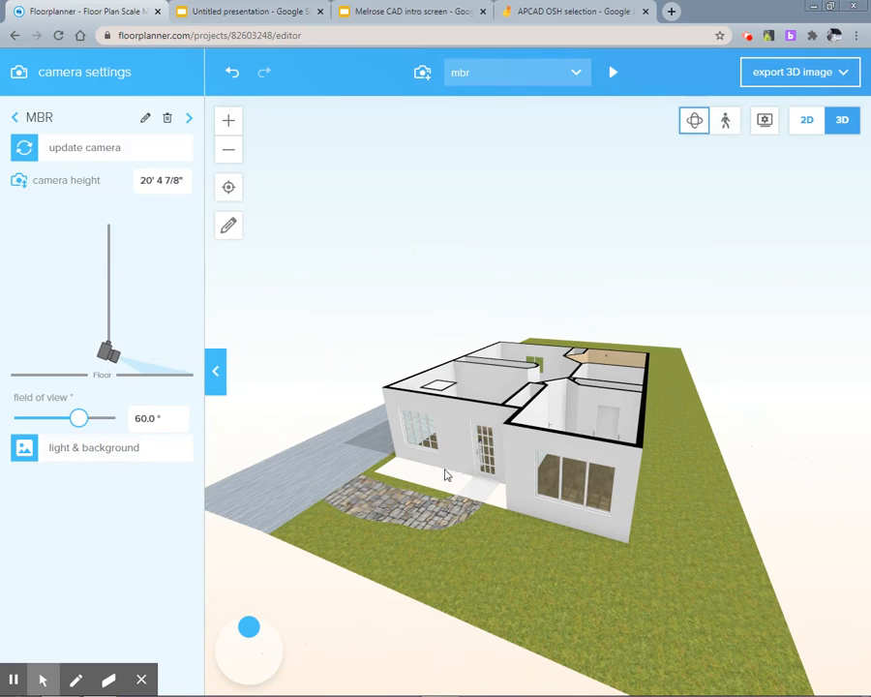